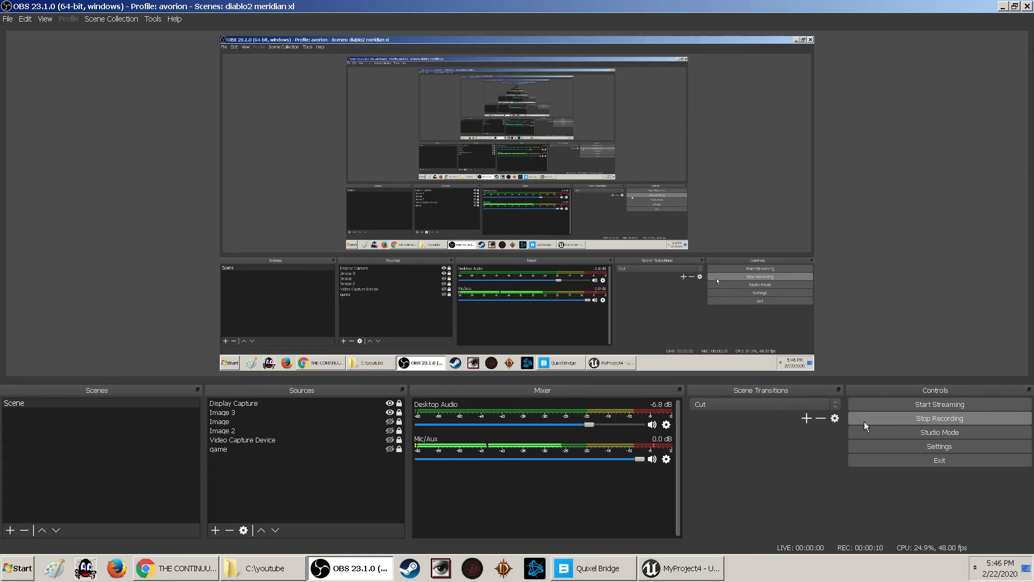
Switch to Quixel Bridge and review its extended settings and the license file activation details
click(585, 569)
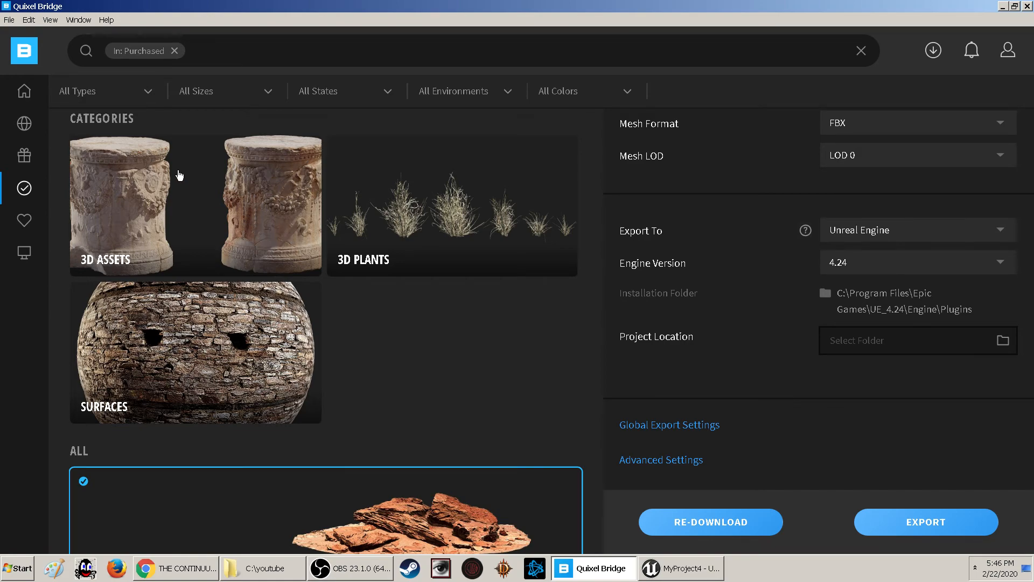
click(32, 19)
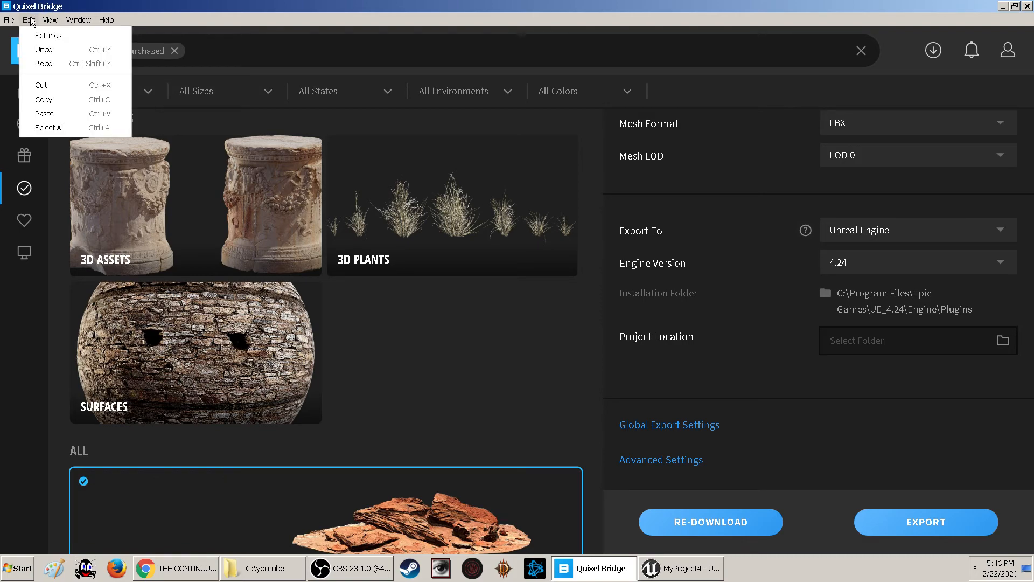
click(47, 35)
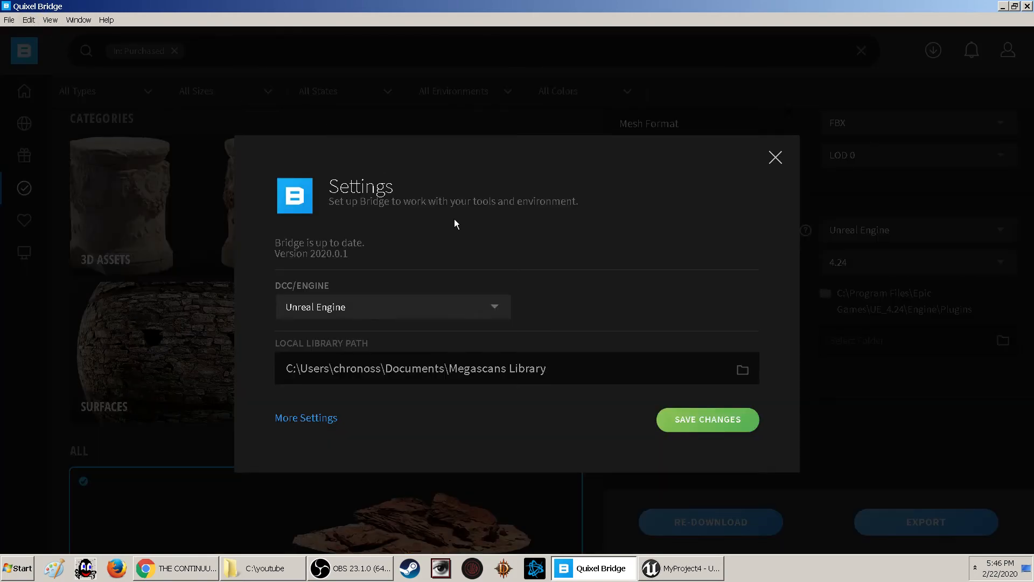
click(307, 419)
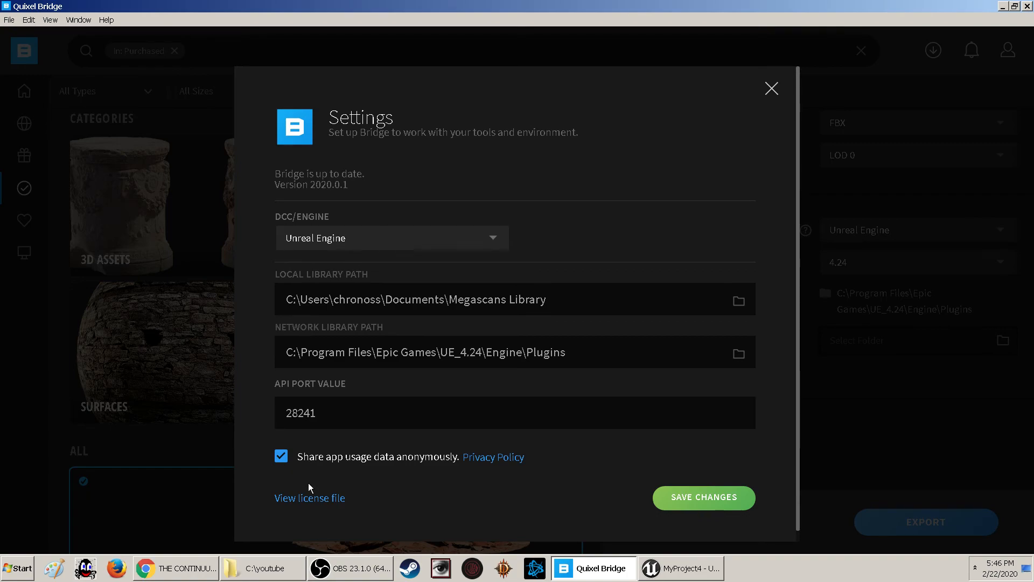
click(309, 499)
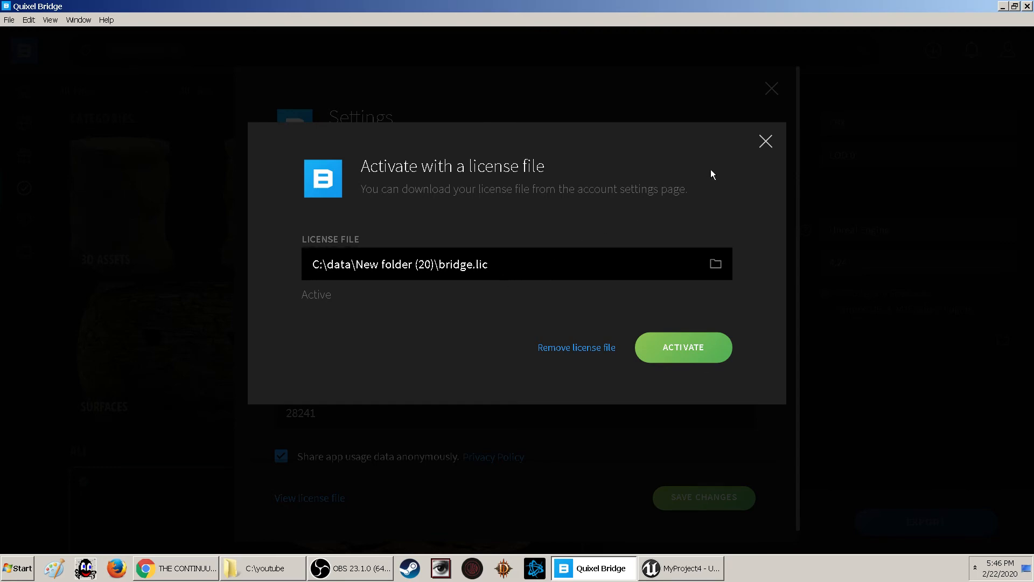
click(766, 141)
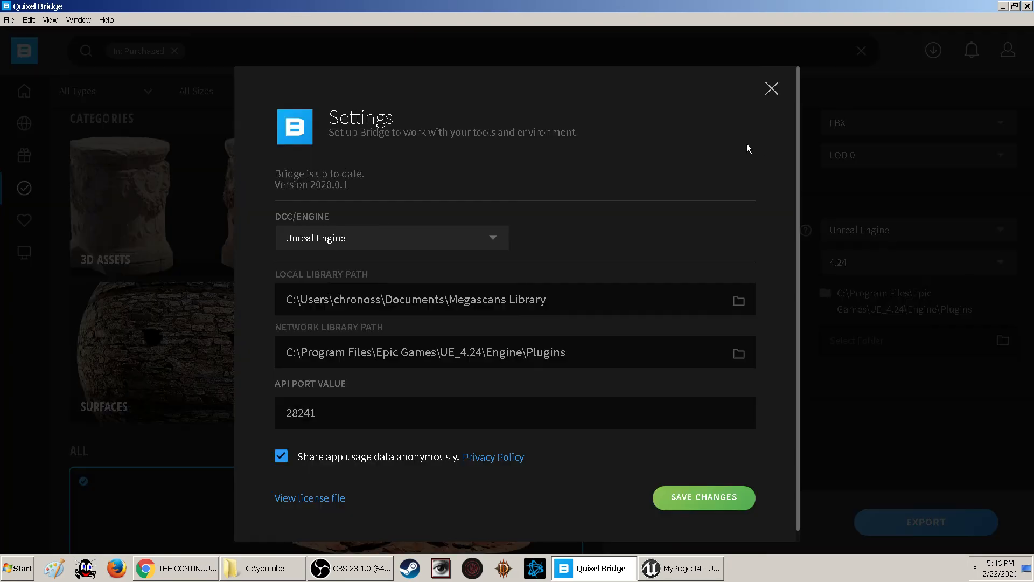
click(770, 89)
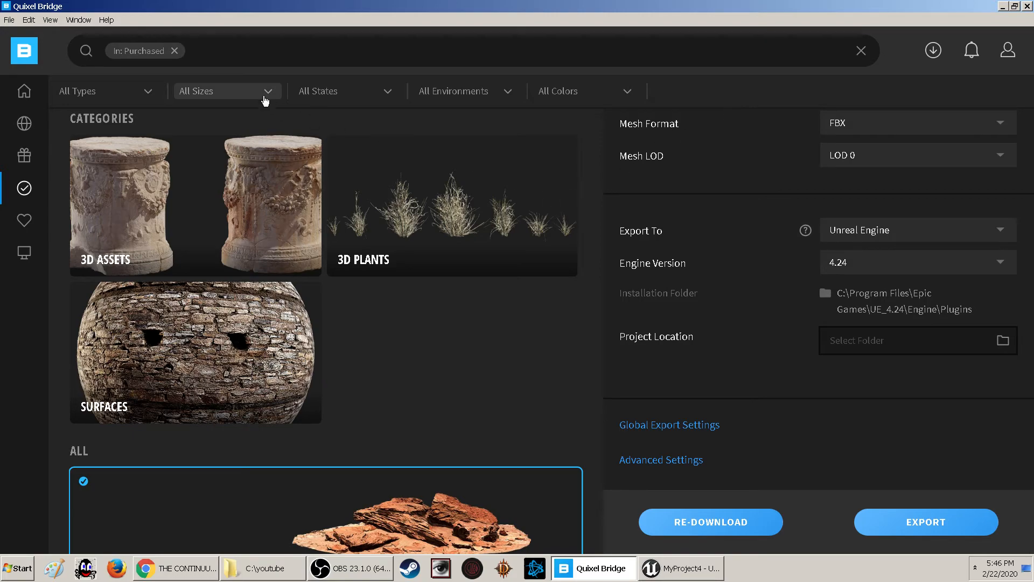
click(106, 20)
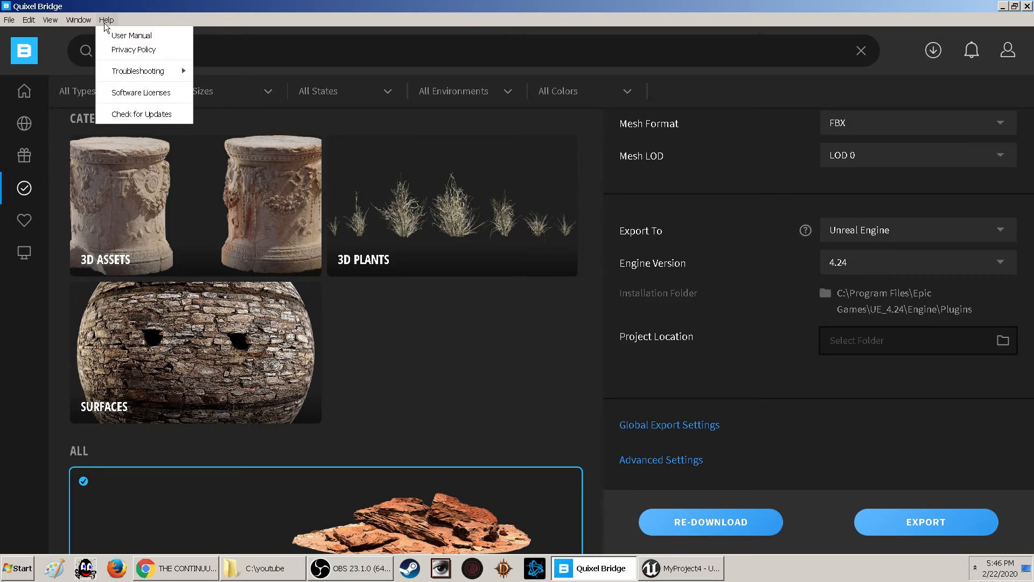
click(106, 21)
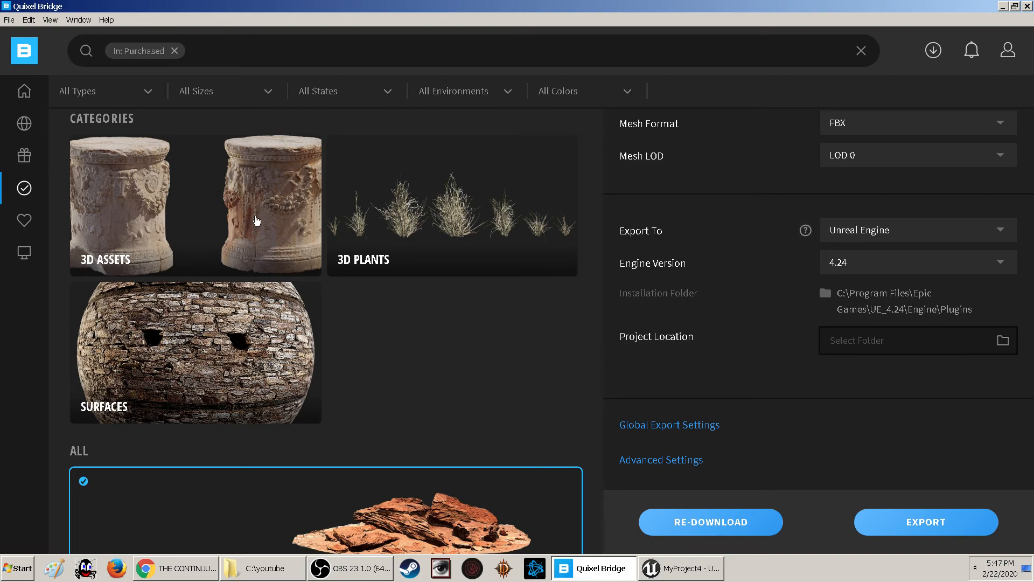
Open the purchased 3D Assets category and review the advanced settings and export settings of the Rock Sandstone asset
click(256, 220)
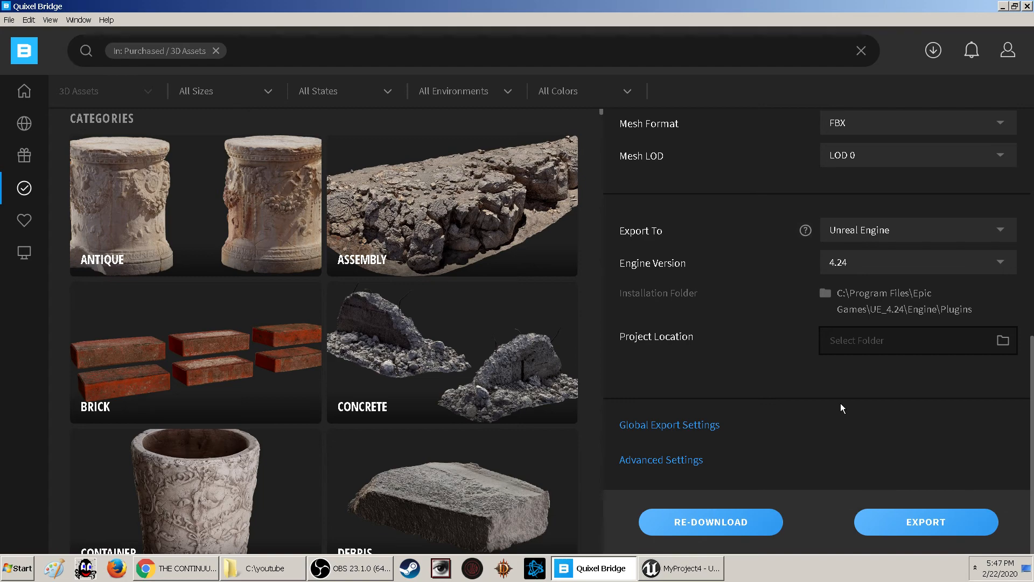
click(653, 460)
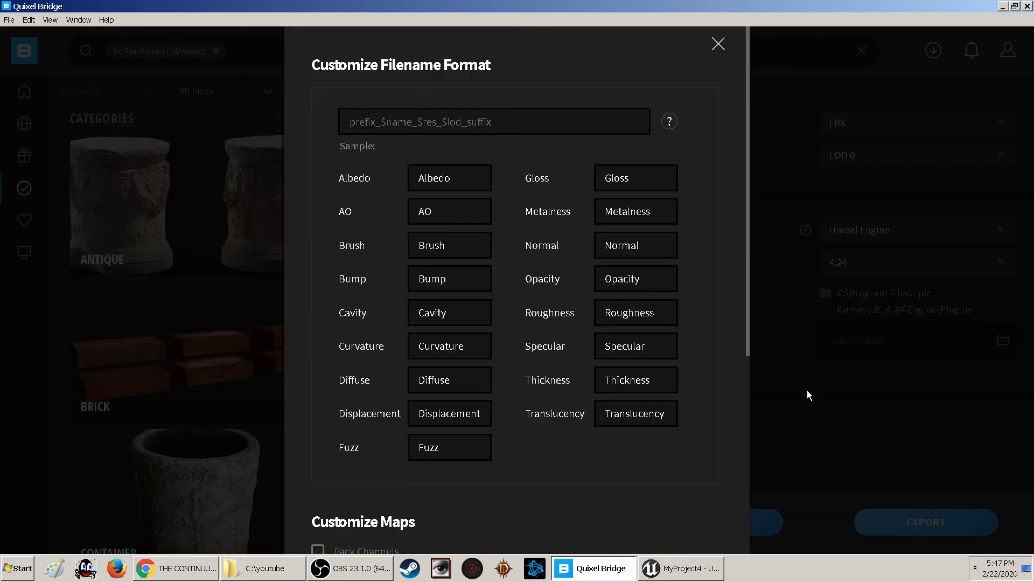
click(718, 46)
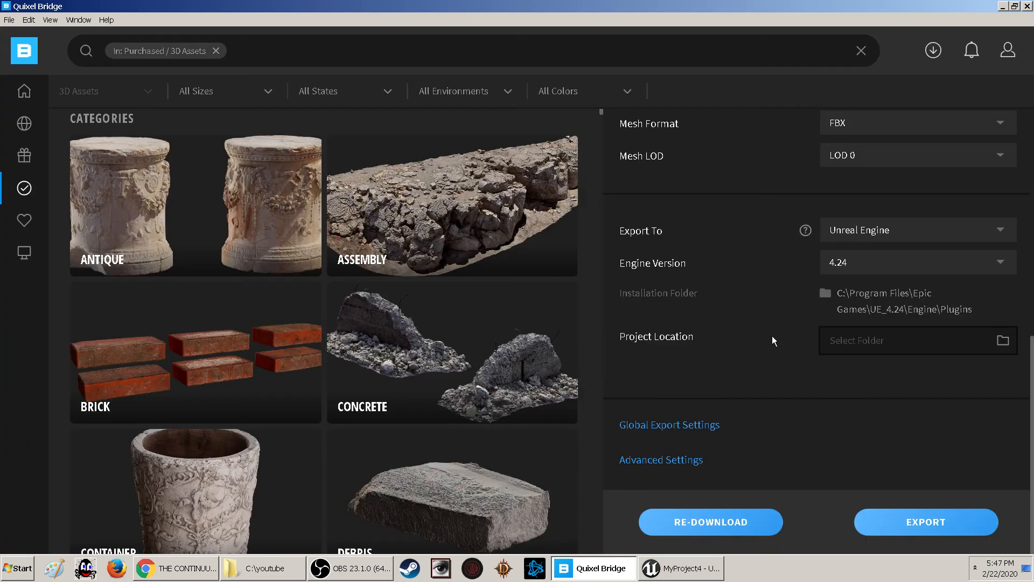
scroll(821, 406, up, 4)
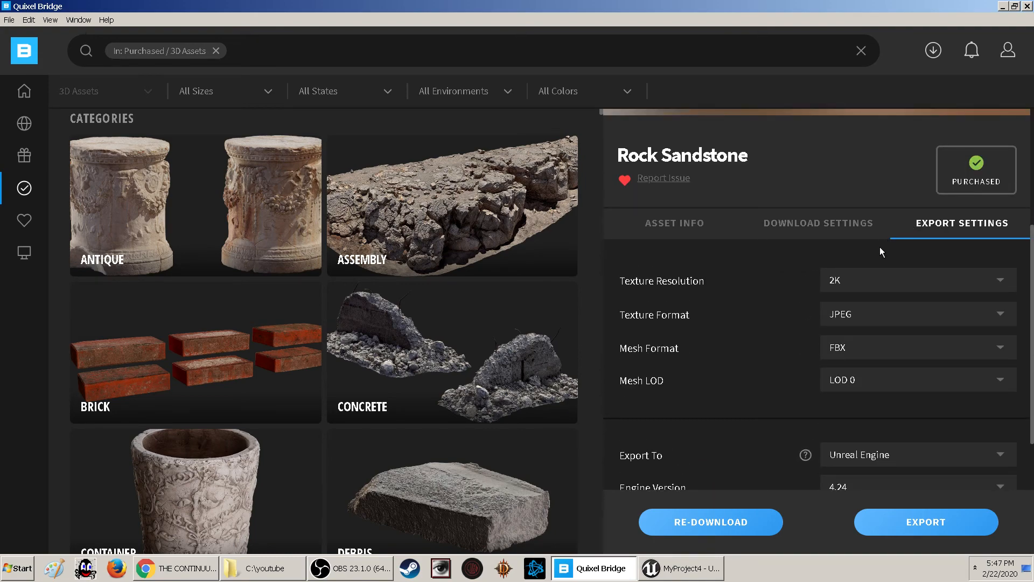
scroll(880, 247, up, 4)
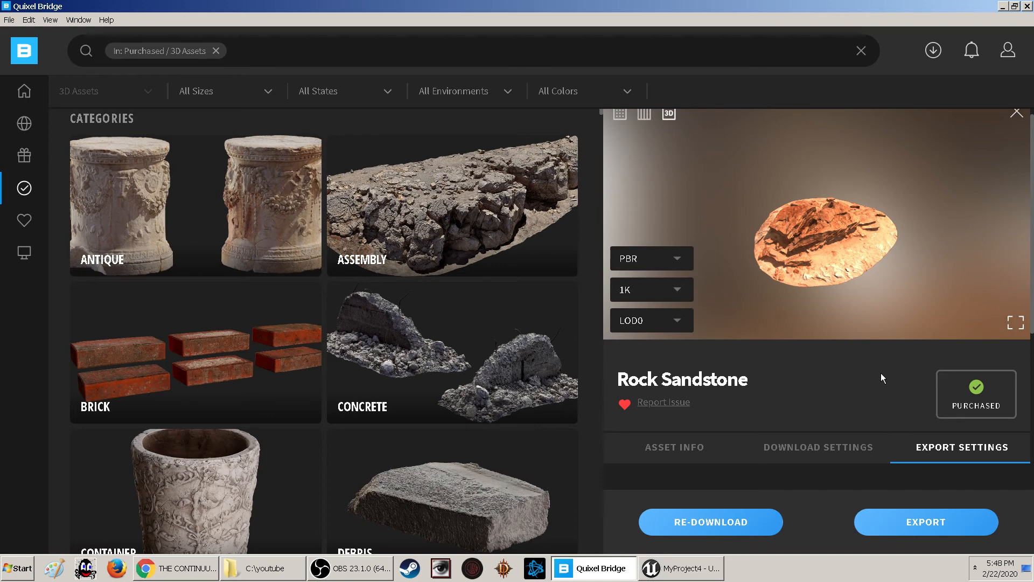
scroll(880, 370, down, 8)
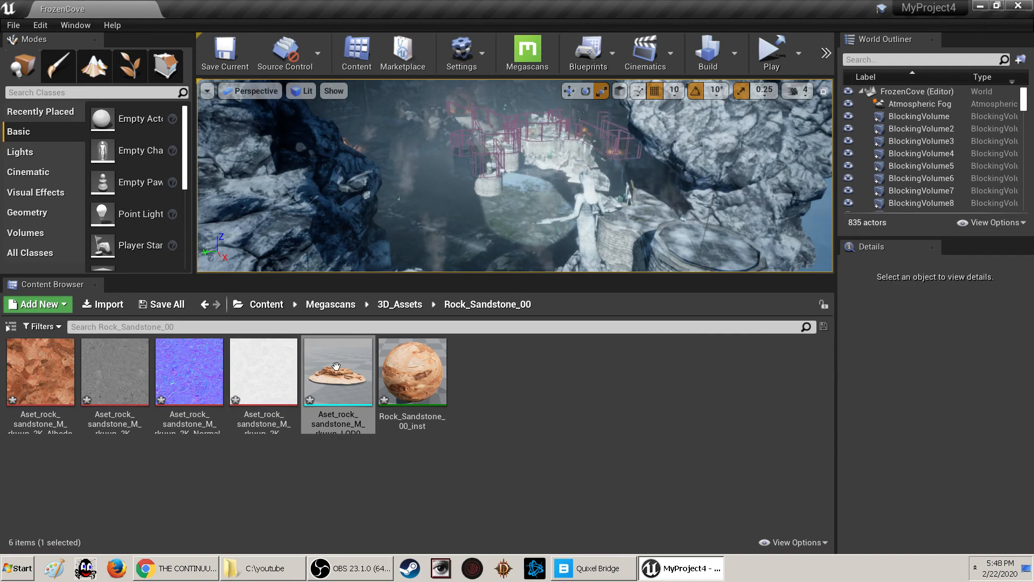
Fly through the FrozenCove level, examining the ruins up to the three characters standing before the dark brick wall
right_click(626, 390)
right_drag(544, 183, 473, 211)
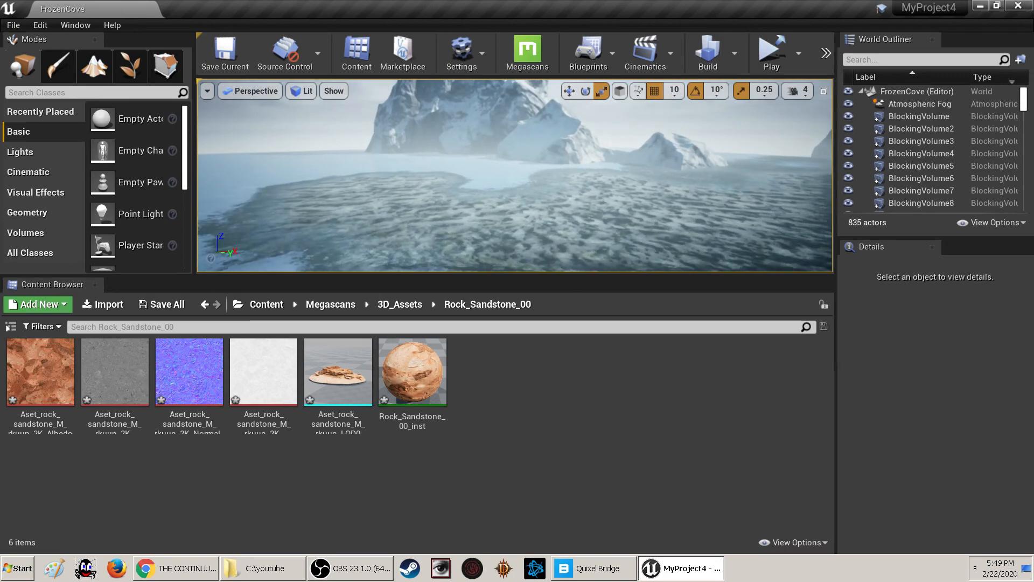
right_drag(474, 211, 331, 207)
key(w)
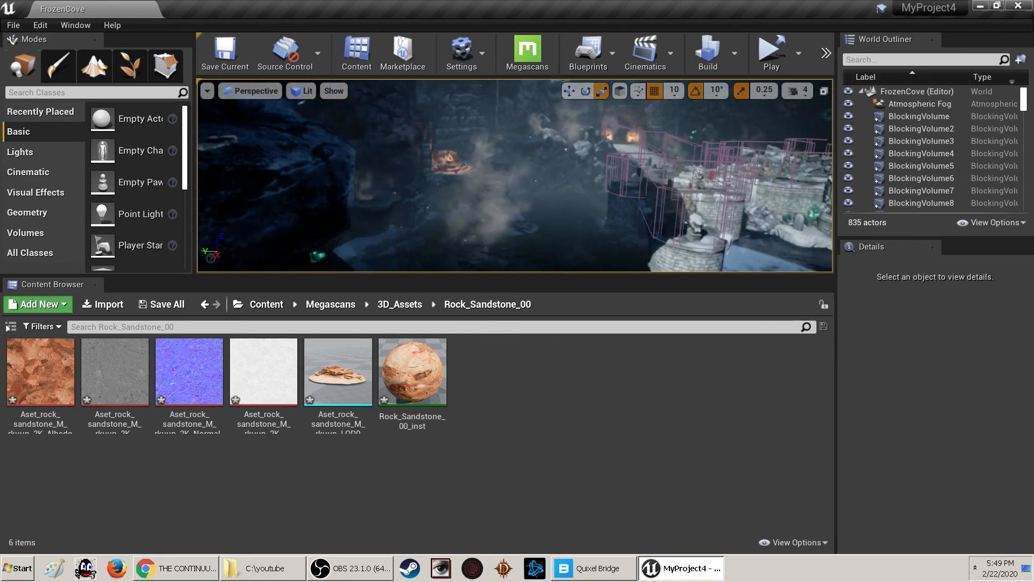
key(w)
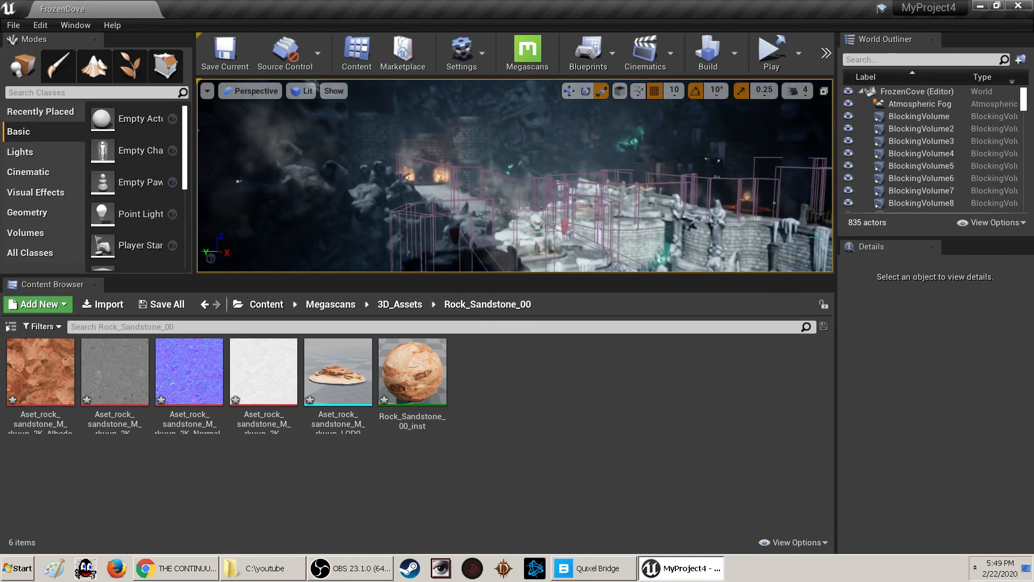
key(w)
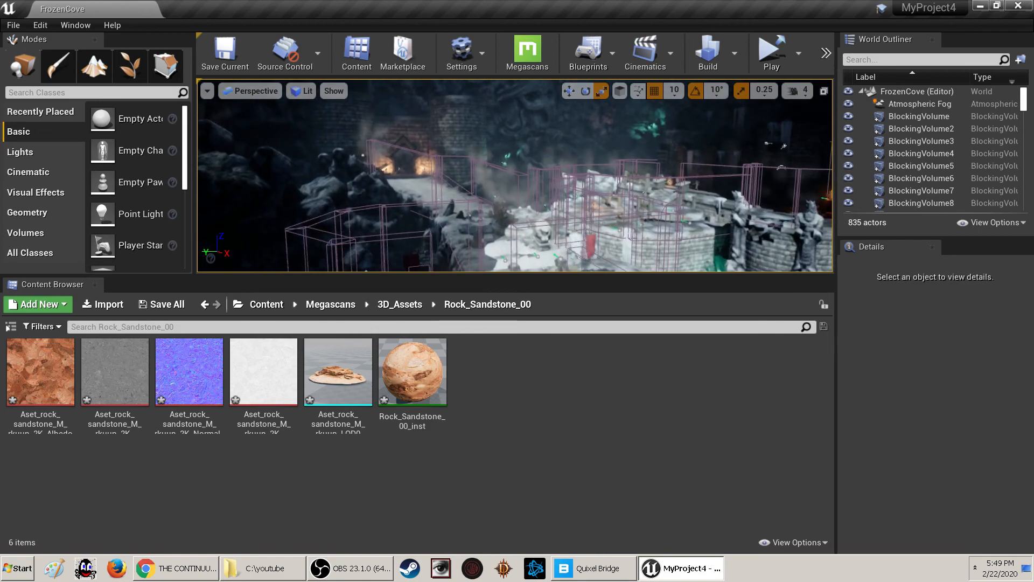
key(w)
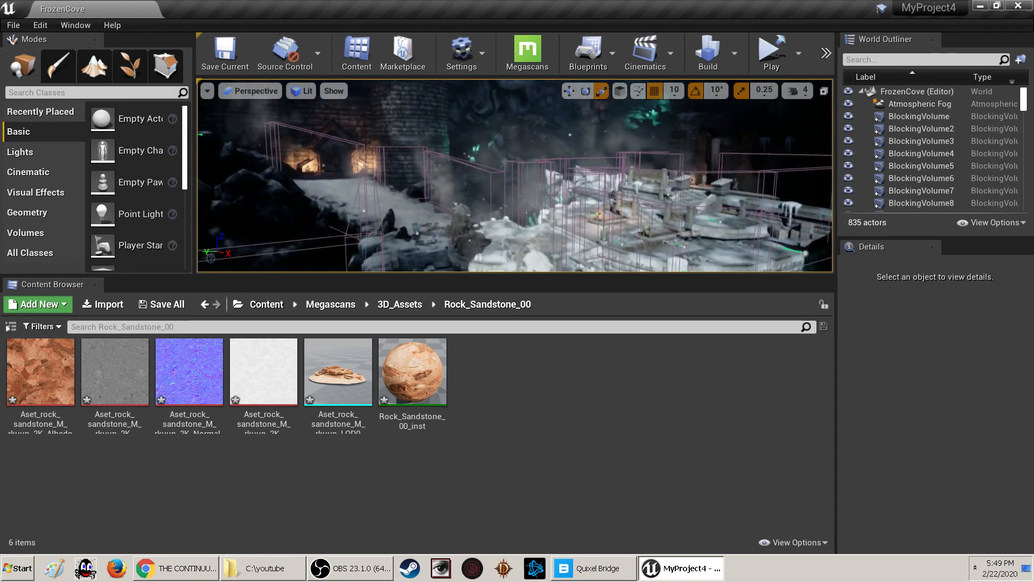
key(w)
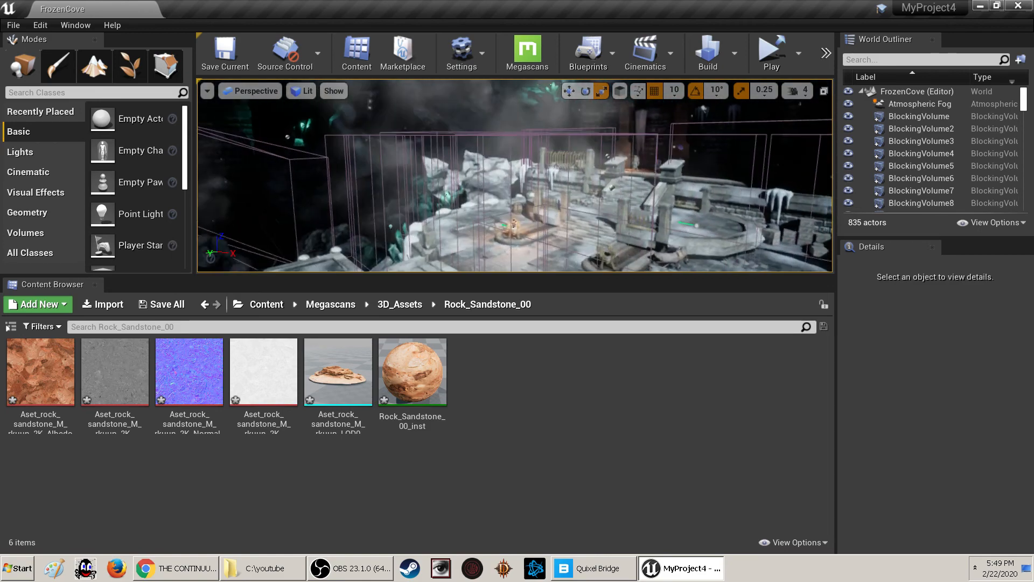
key(w)
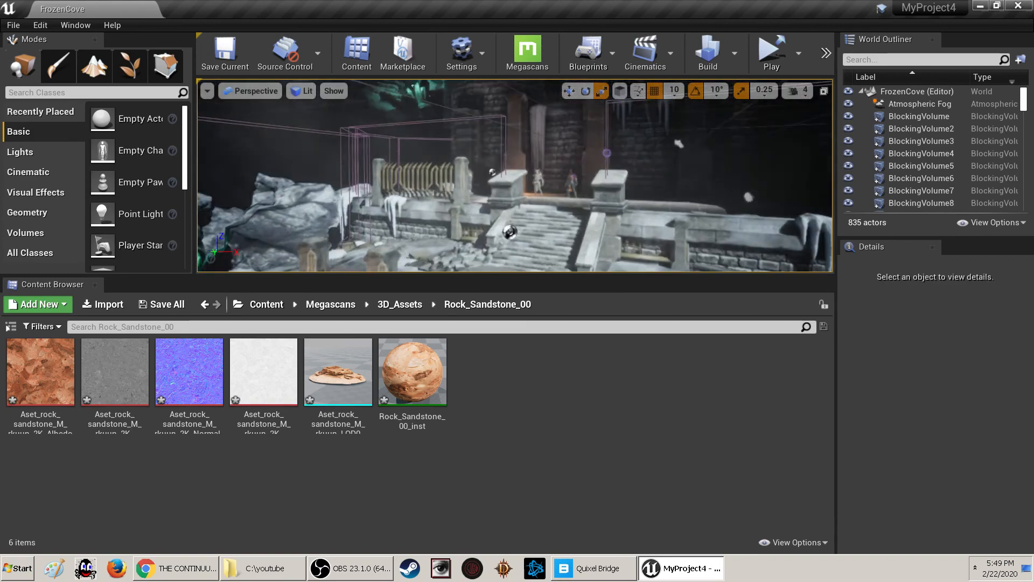
key(w)
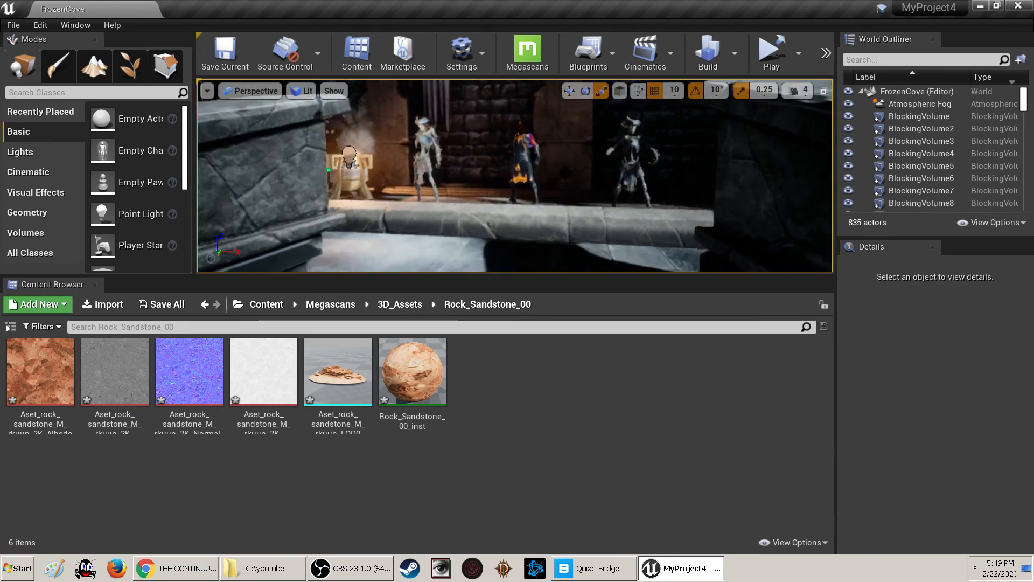
key(w)
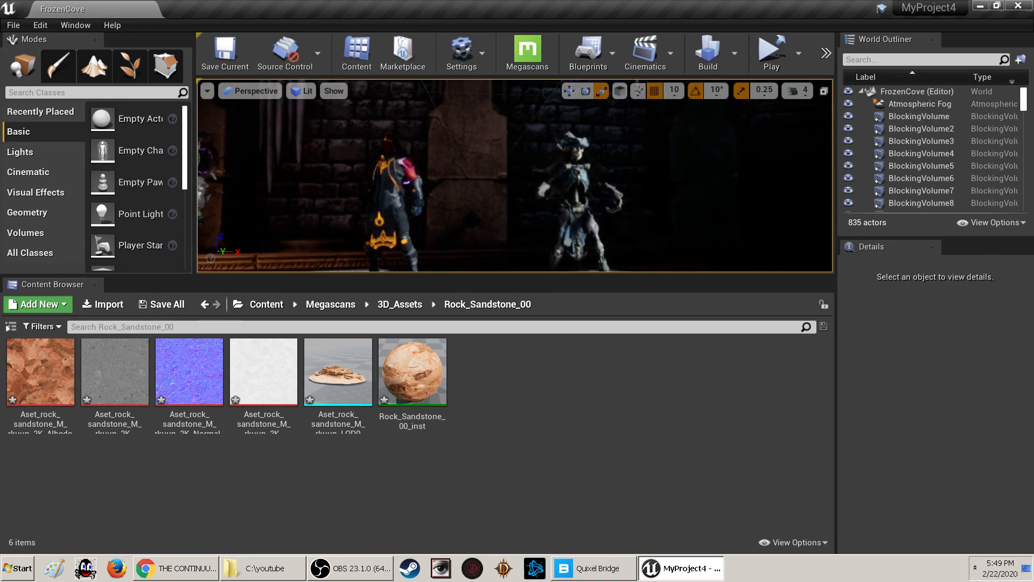
right_drag(515, 176, 528, 220)
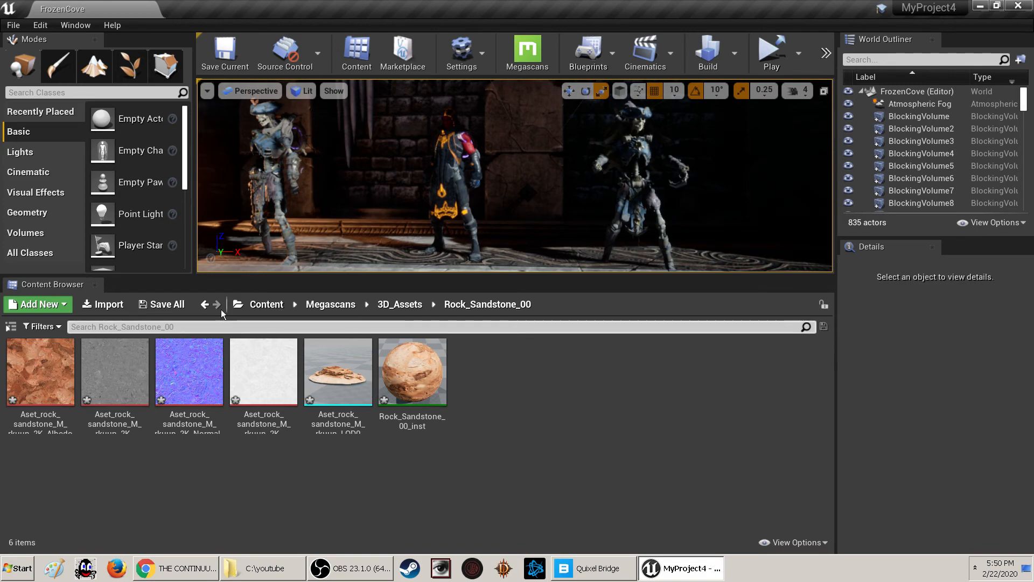
Browse the project content to the Gideon hero folder under ParagonGideon/Characters/Heroes
click(267, 305)
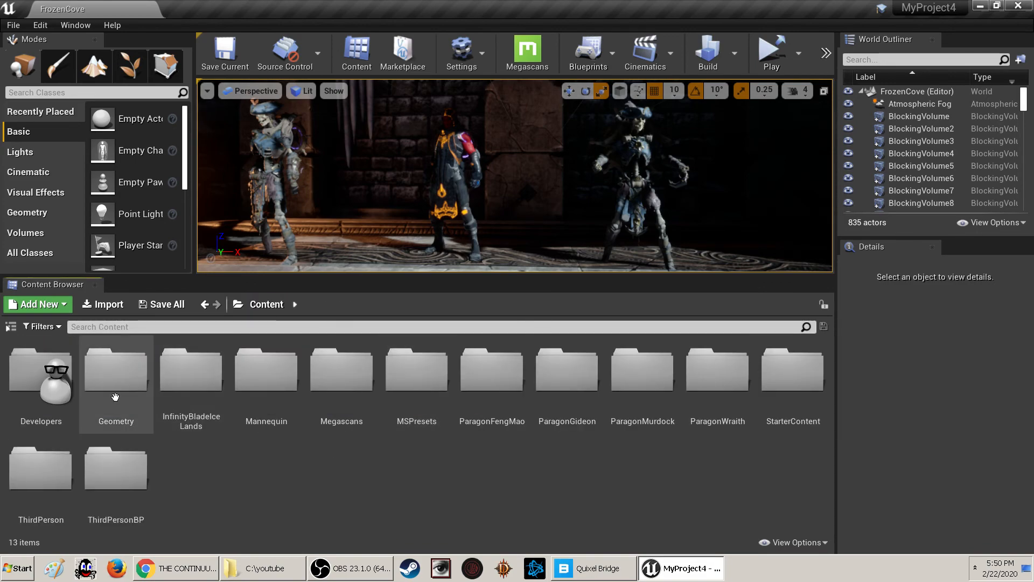
double_click(566, 386)
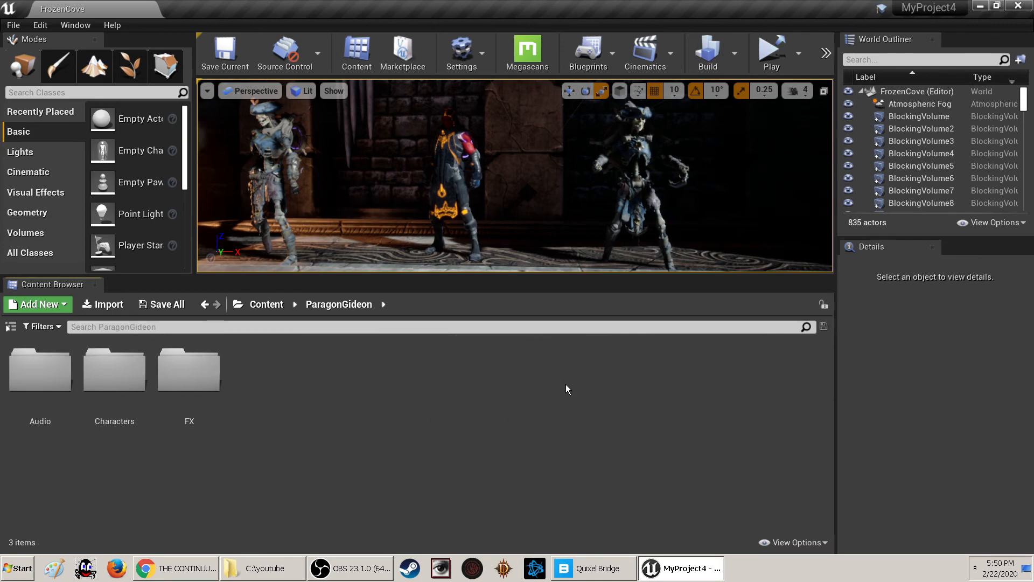
double_click(115, 392)
double_click(126, 379)
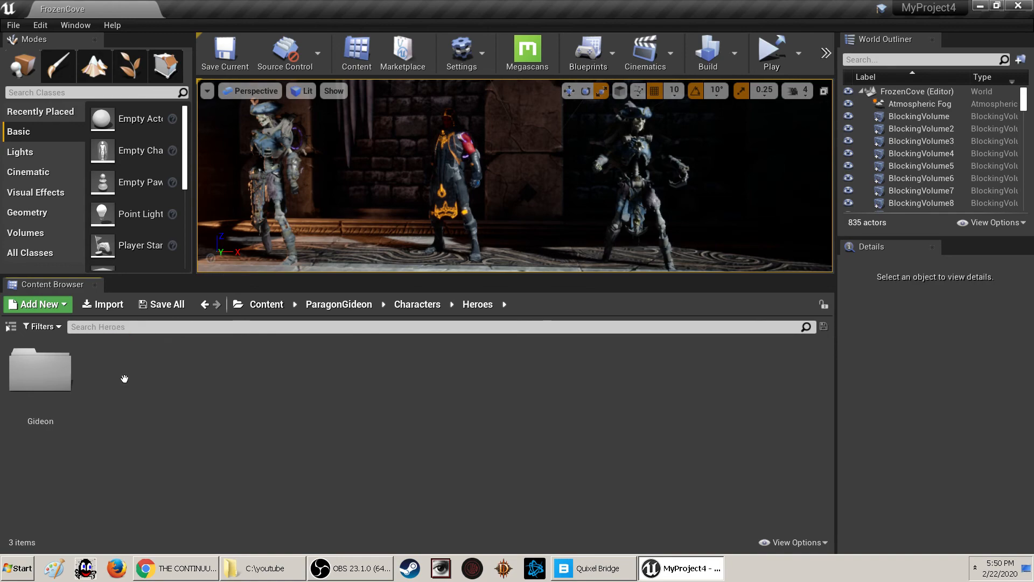
double_click(40, 372)
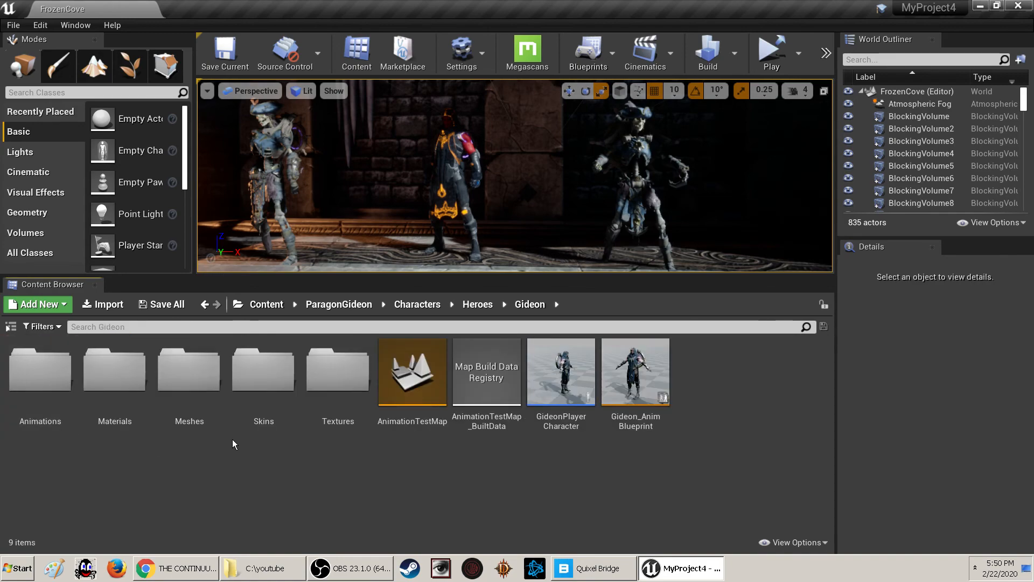
Open the Meshes folder of Gideon's Inquisitor skin to view its character mesh
click(260, 381)
double_click(261, 382)
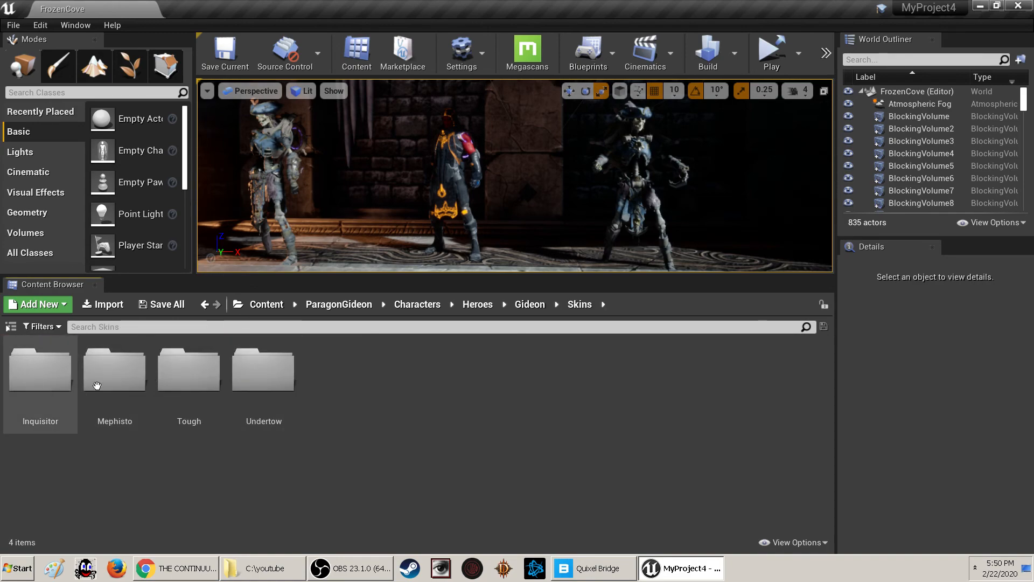
click(40, 377)
double_click(40, 377)
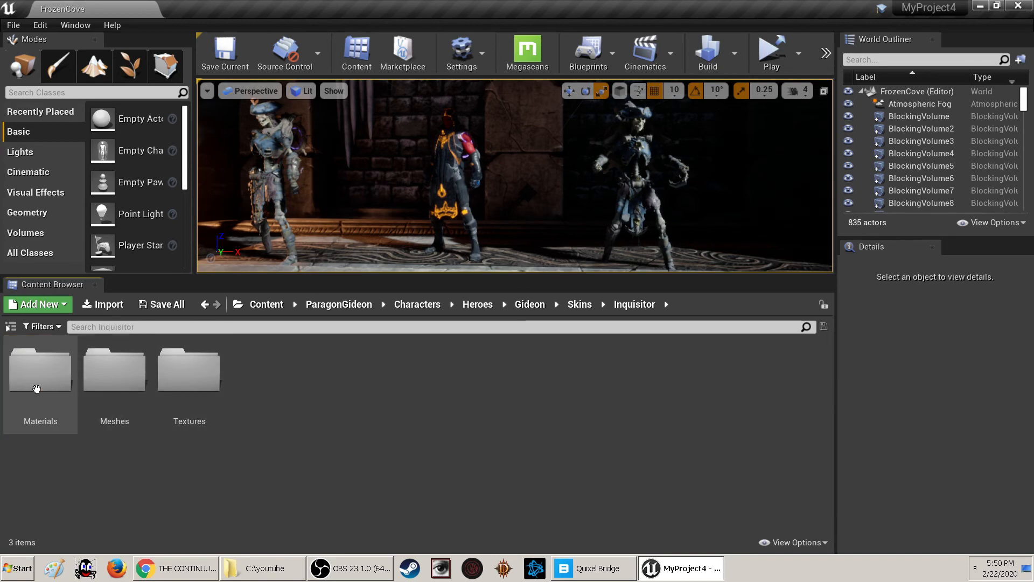
click(114, 371)
double_click(124, 377)
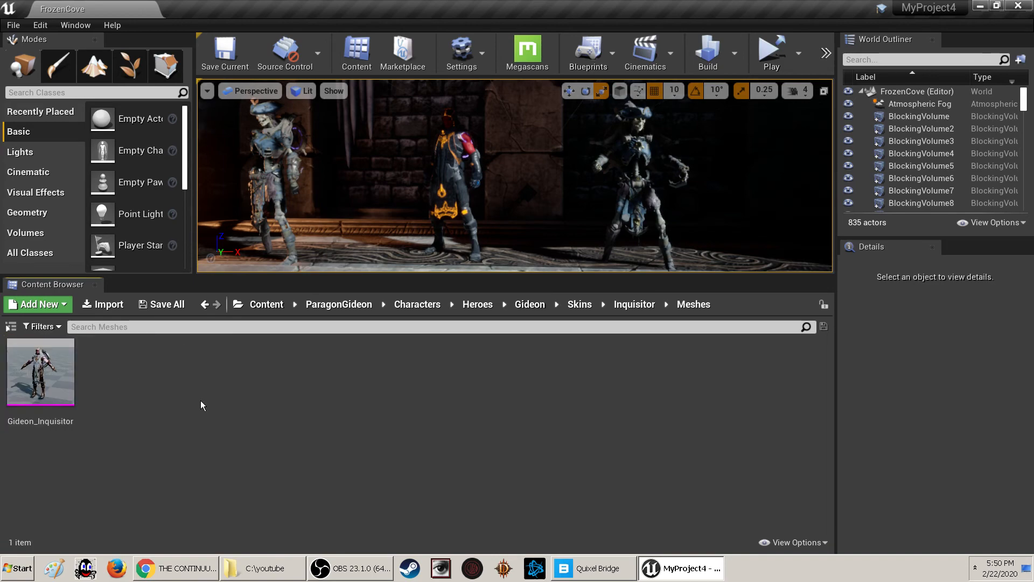
Enlarge the asset thumbnails to nearly the maximum scale and return to Gideon's Skins folder
click(796, 542)
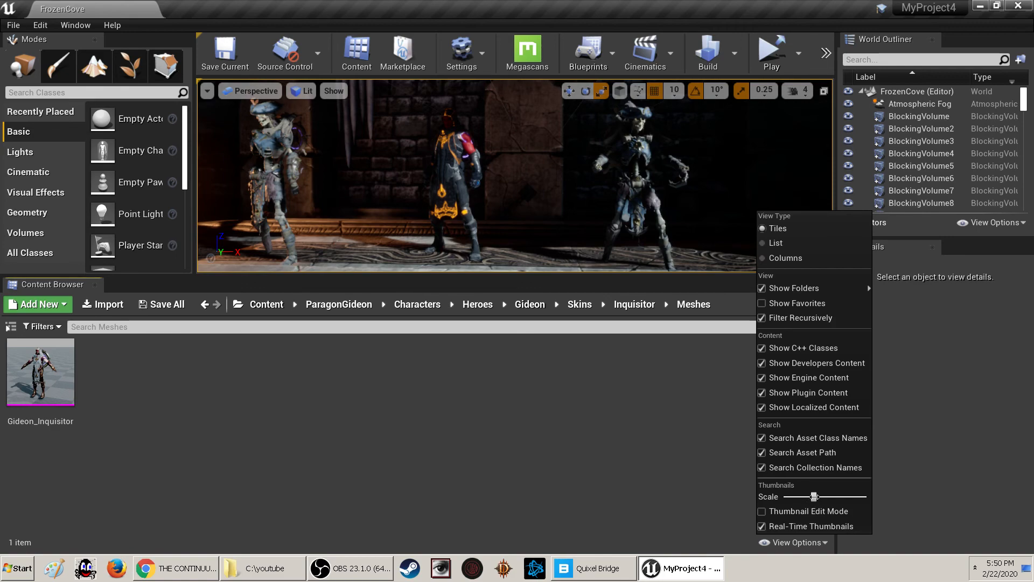
drag(813, 496, 860, 496)
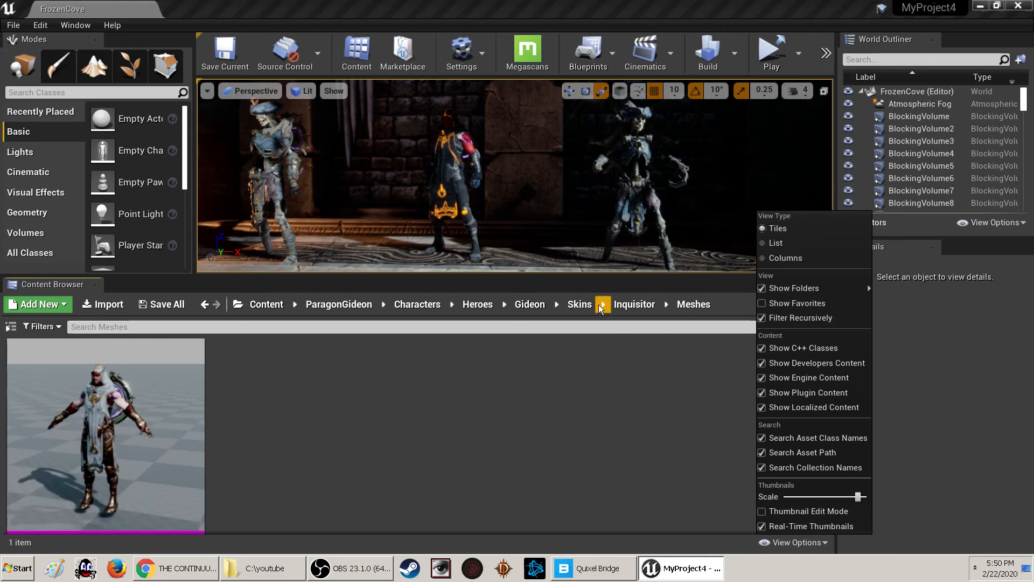
click(579, 304)
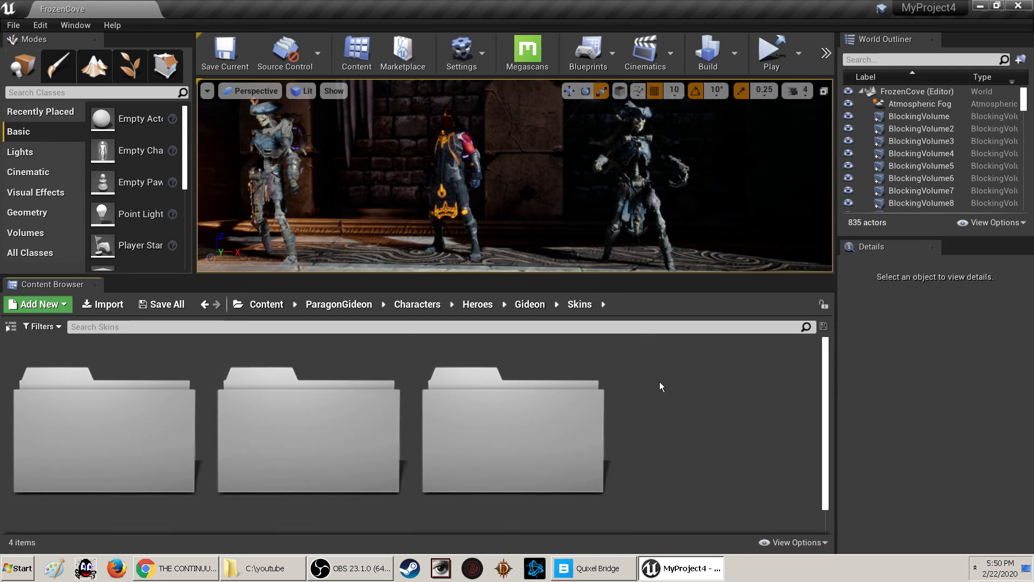
Open the Meshes folder of Gideon's Mephisto skin to view its meshes
scroll(659, 384, down, 1)
double_click(339, 400)
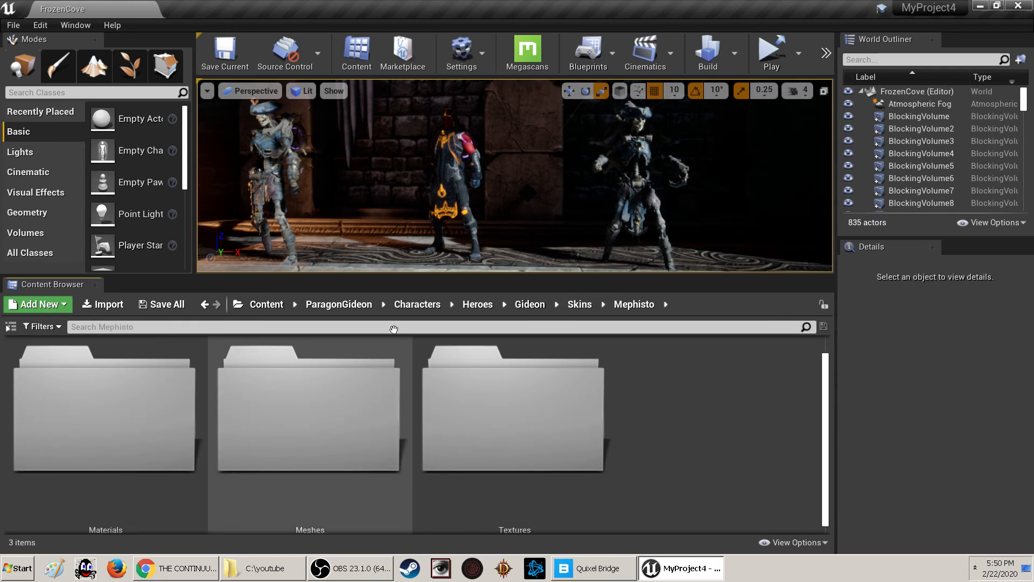
double_click(323, 411)
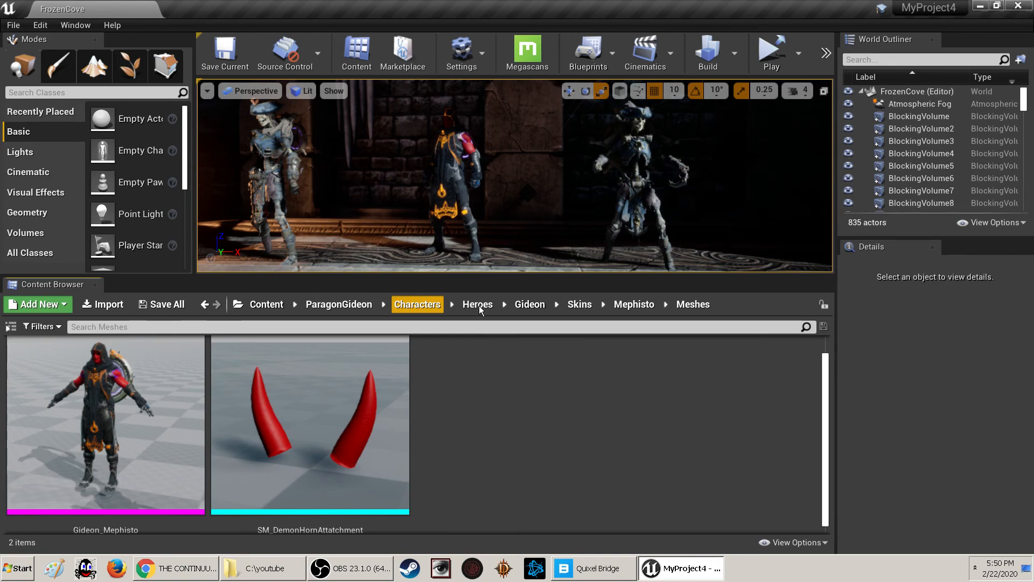
Return to Gideon's Skins folder and open the Meshes folder of the Undertow skin
click(578, 303)
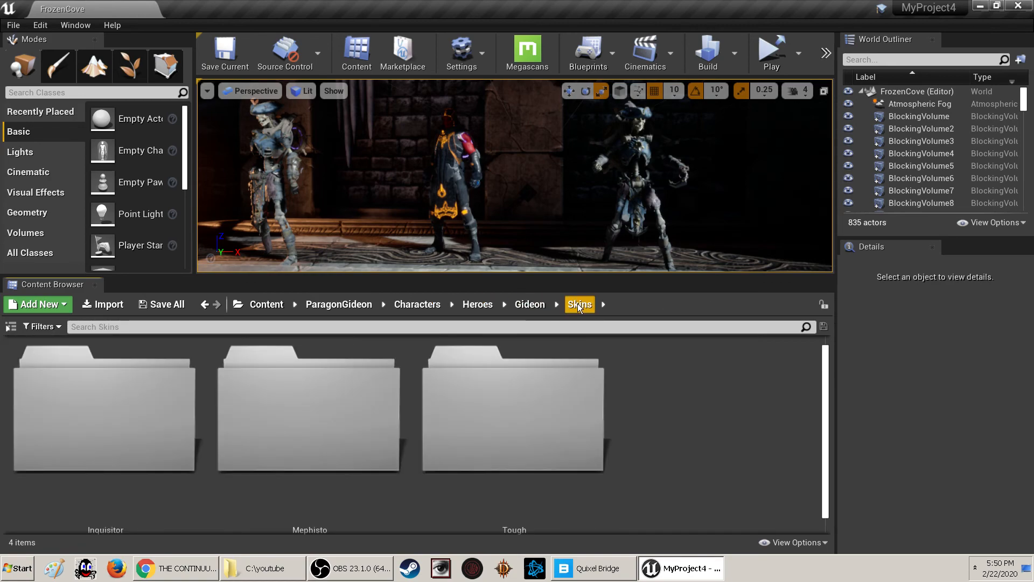
scroll(604, 412, down, 2)
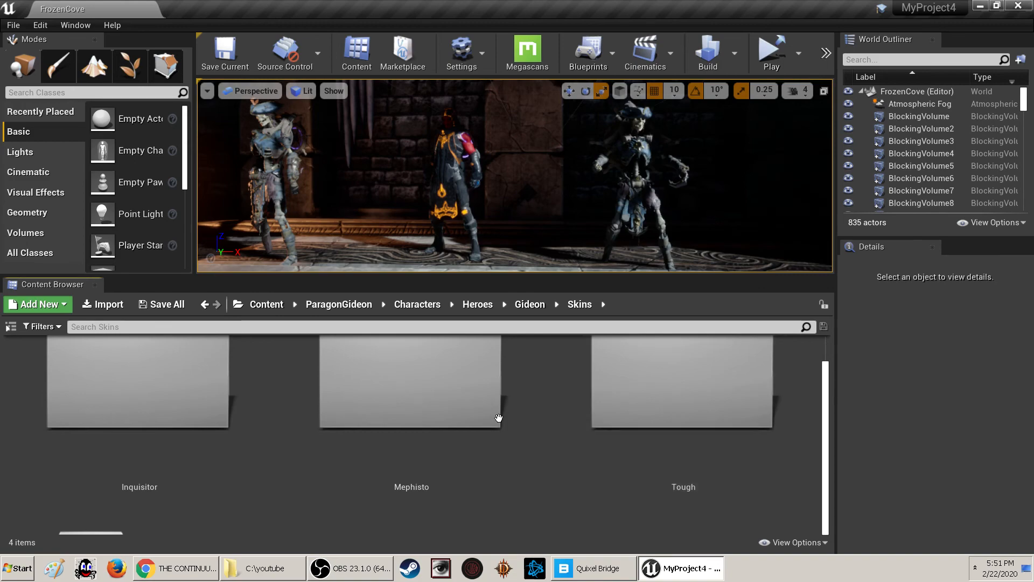
scroll(504, 422, down, 3)
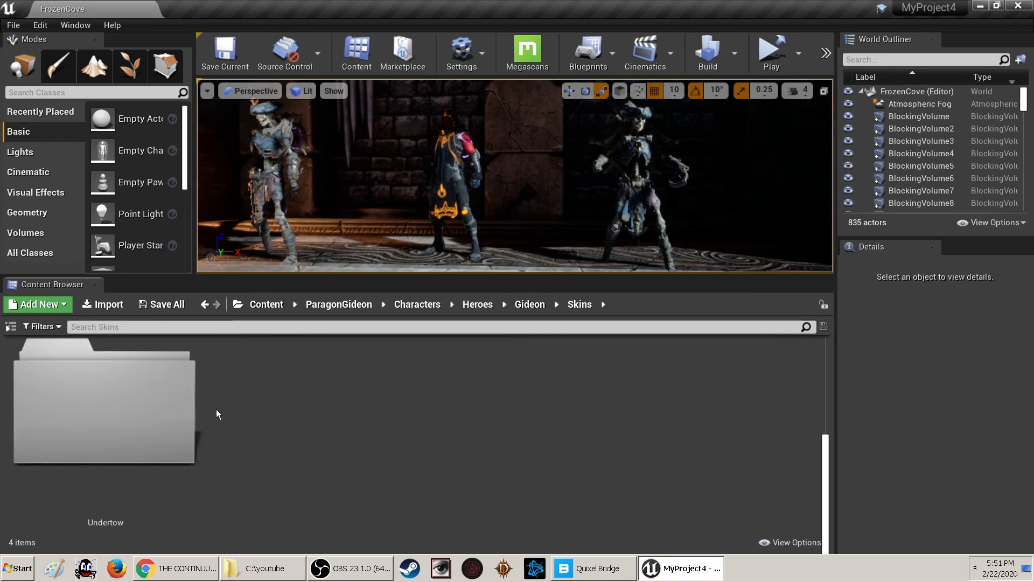
double_click(108, 411)
double_click(344, 397)
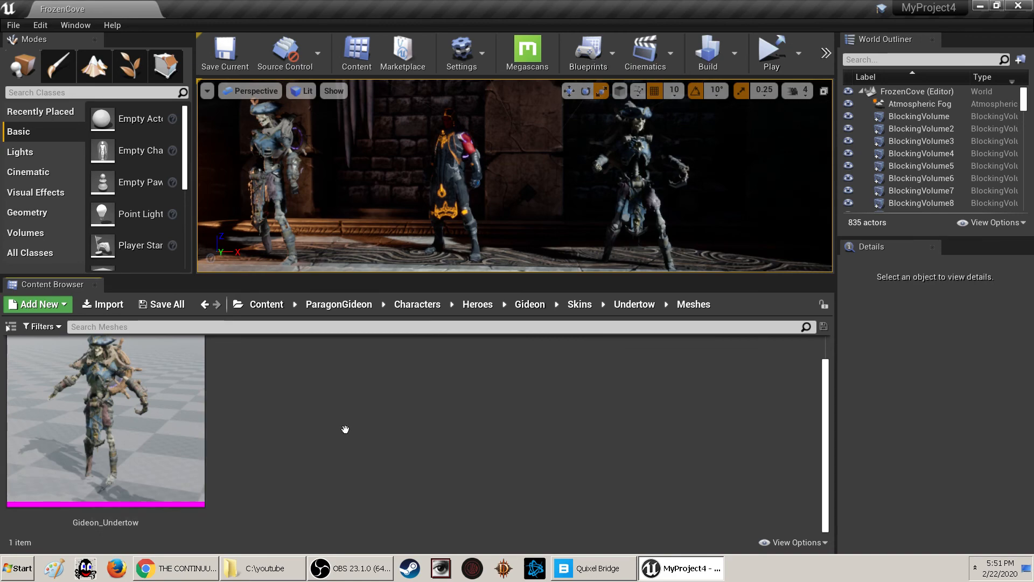
Delete the skeletal pirate to the right of the Mephisto character and place a fresh Gideon_Undertow mesh in the same spot
right_drag(555, 209, 576, 203)
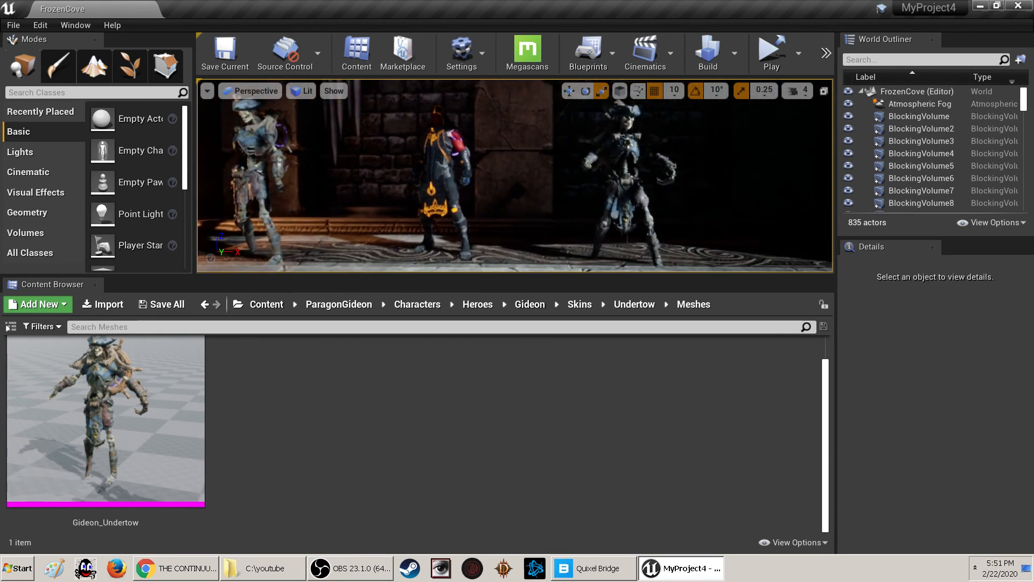
click(623, 158)
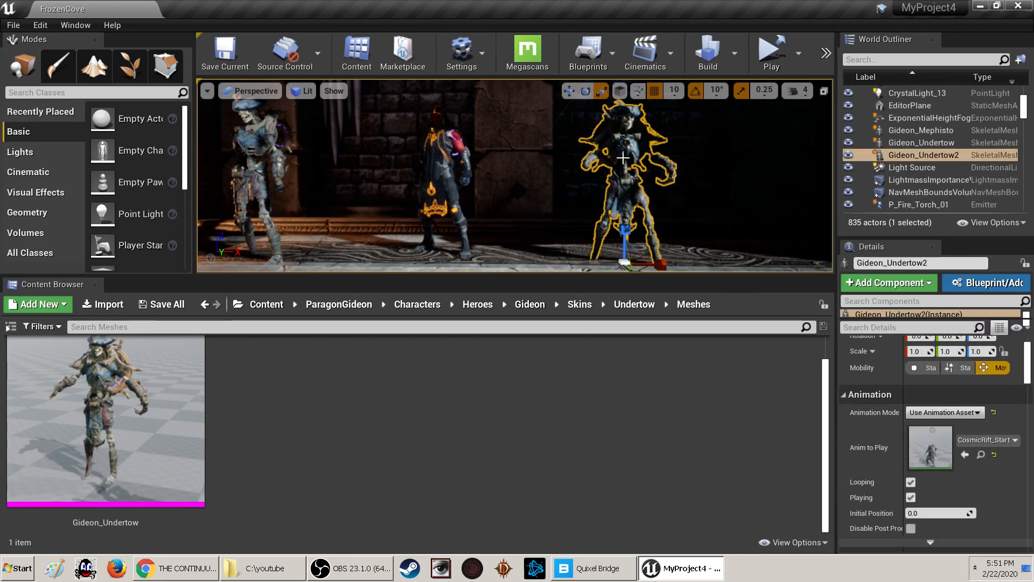
key(Delete)
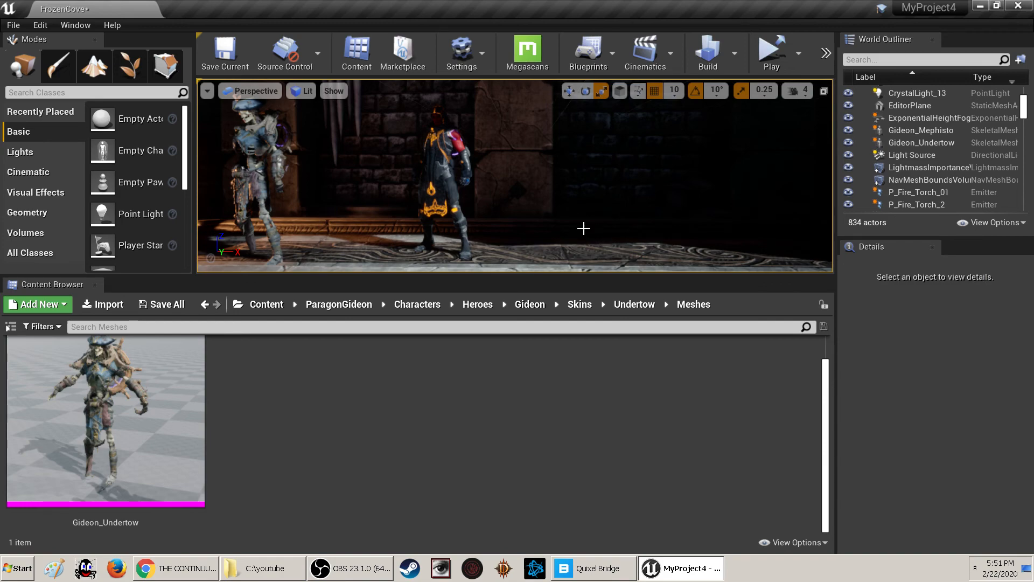
drag(106, 420, 600, 267)
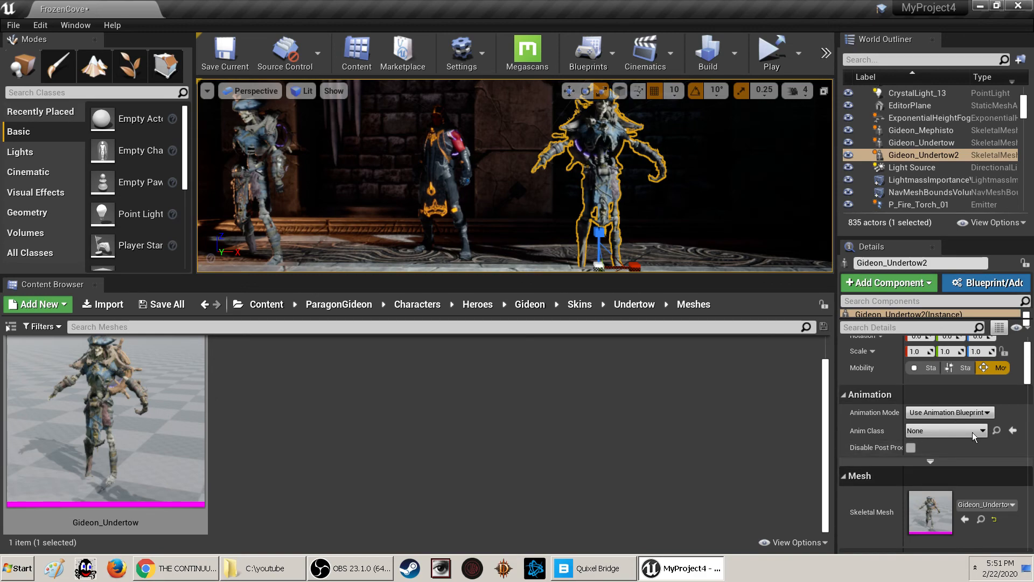
Set the new Undertow character's animation mode to Use Animation Asset and choose Torn_Space_v2 as the animation to play
click(941, 413)
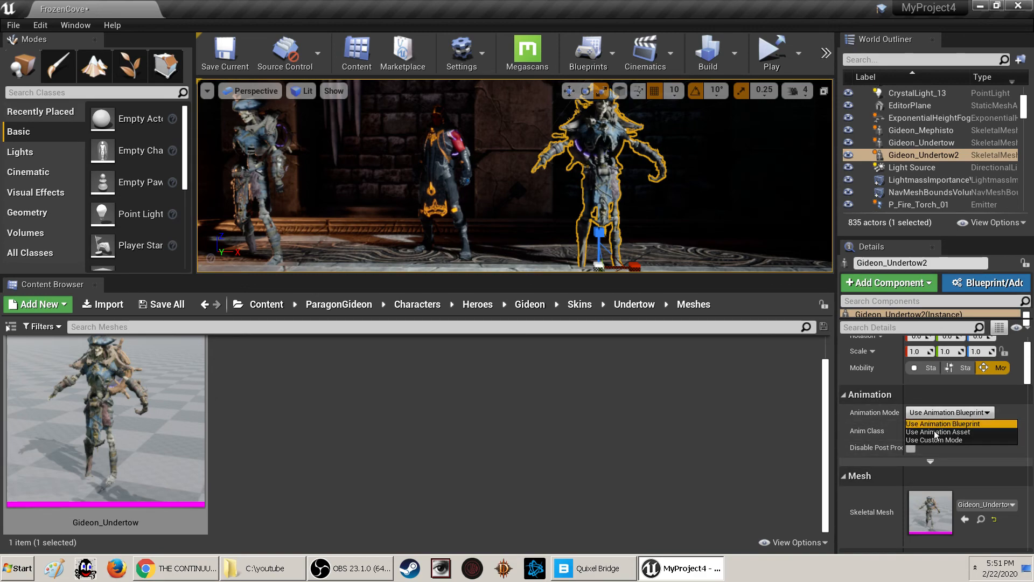
click(935, 432)
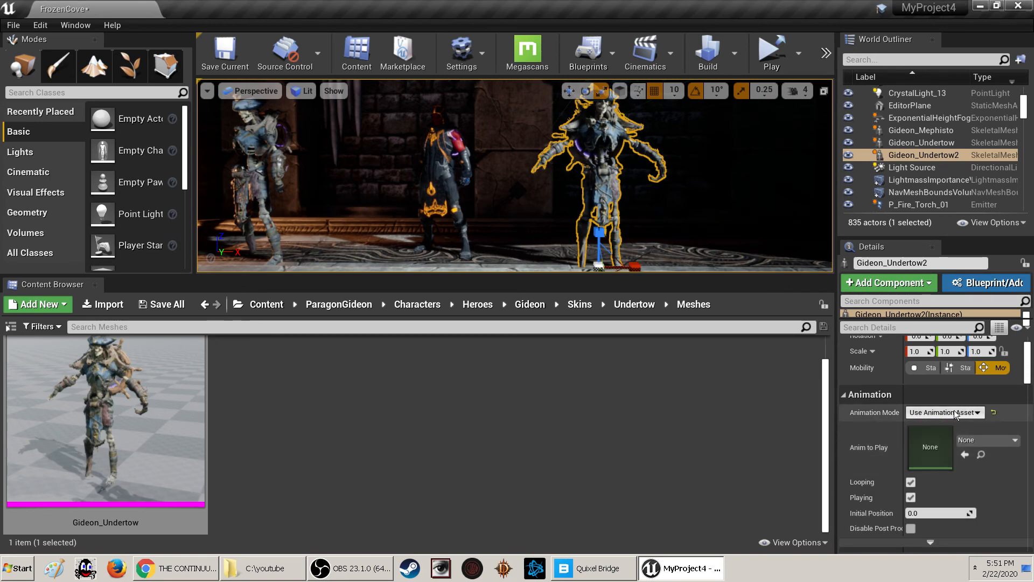
click(997, 440)
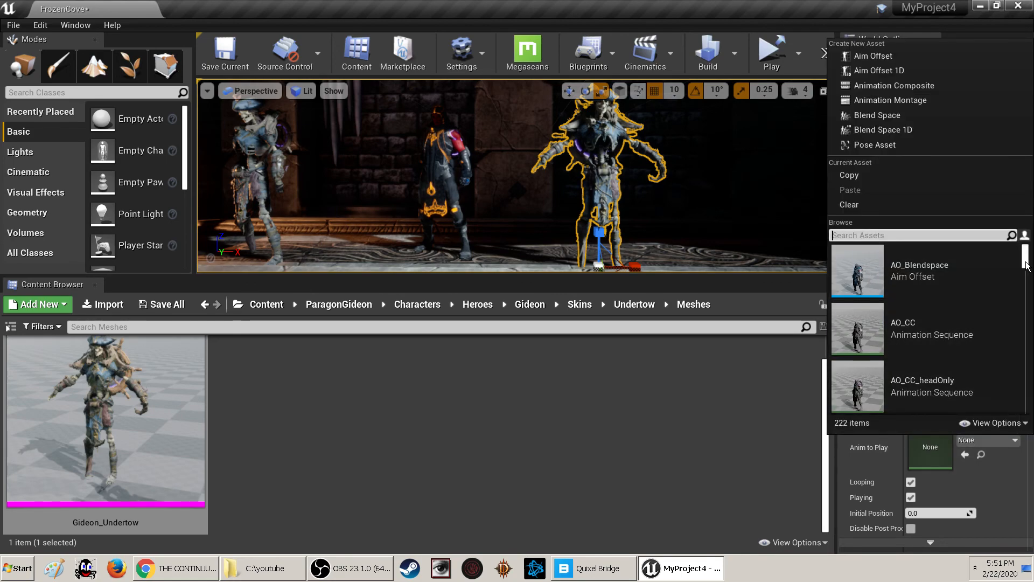
drag(1026, 264, 1031, 347)
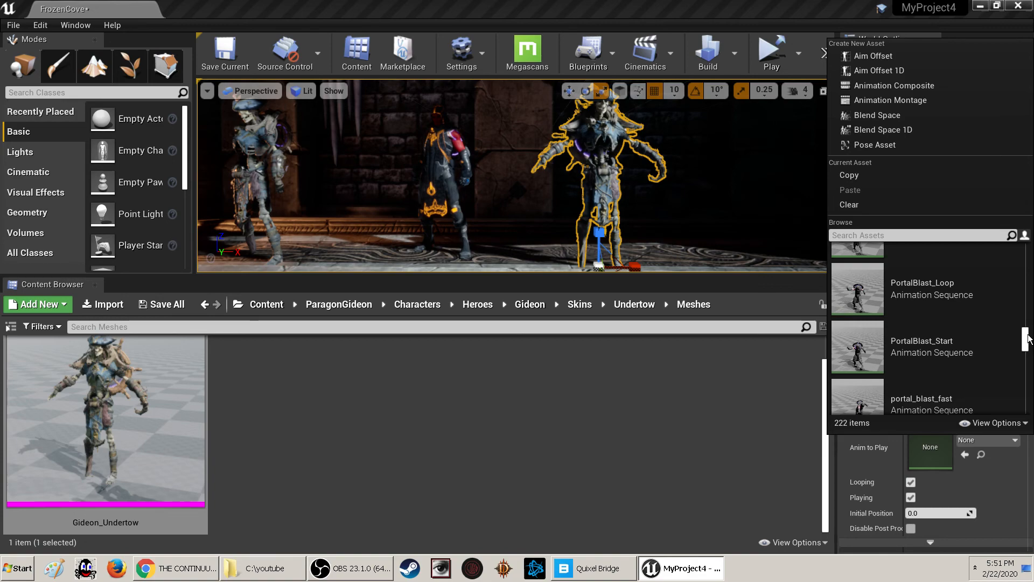
scroll(984, 338, down, 1)
scroll(984, 338, down, 2)
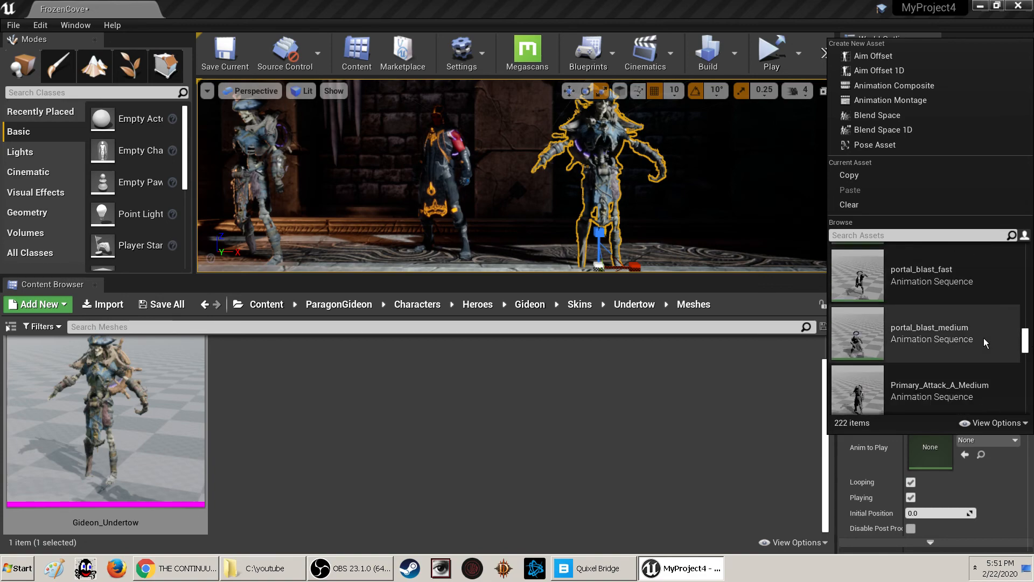
scroll(984, 343, down, 2)
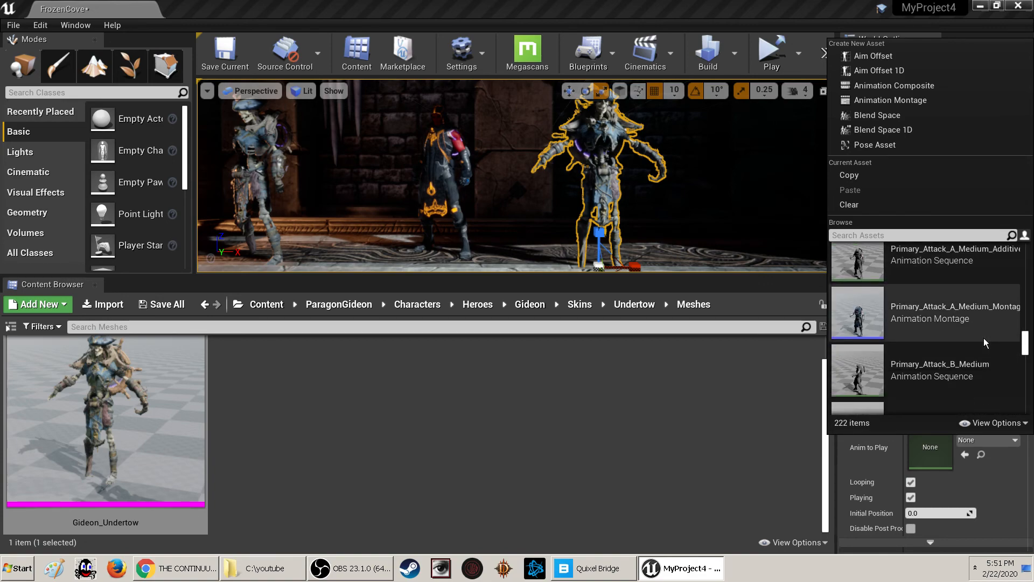
scroll(984, 337, down, 3)
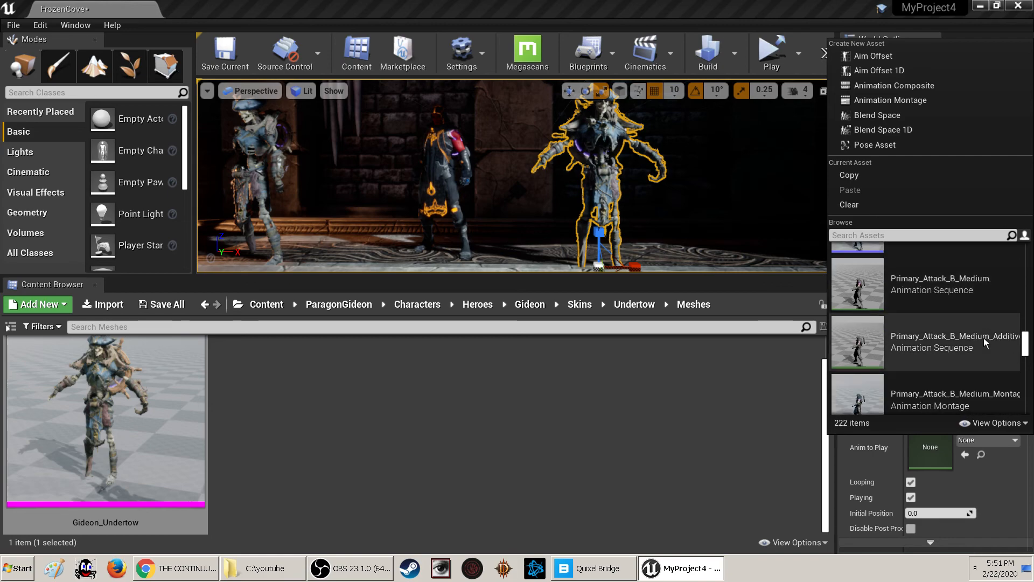
scroll(983, 342, down, 1)
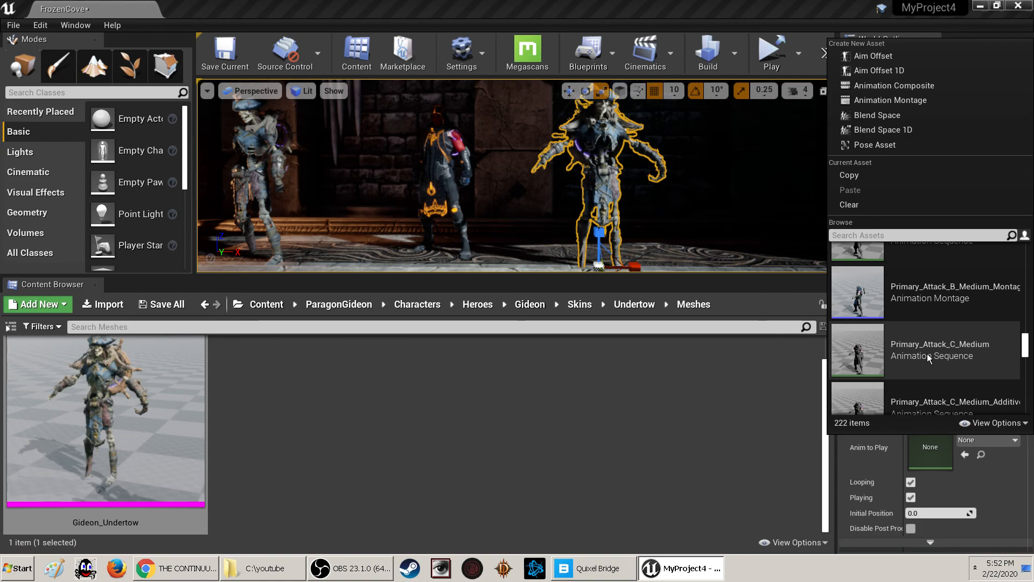
scroll(928, 355, down, 3)
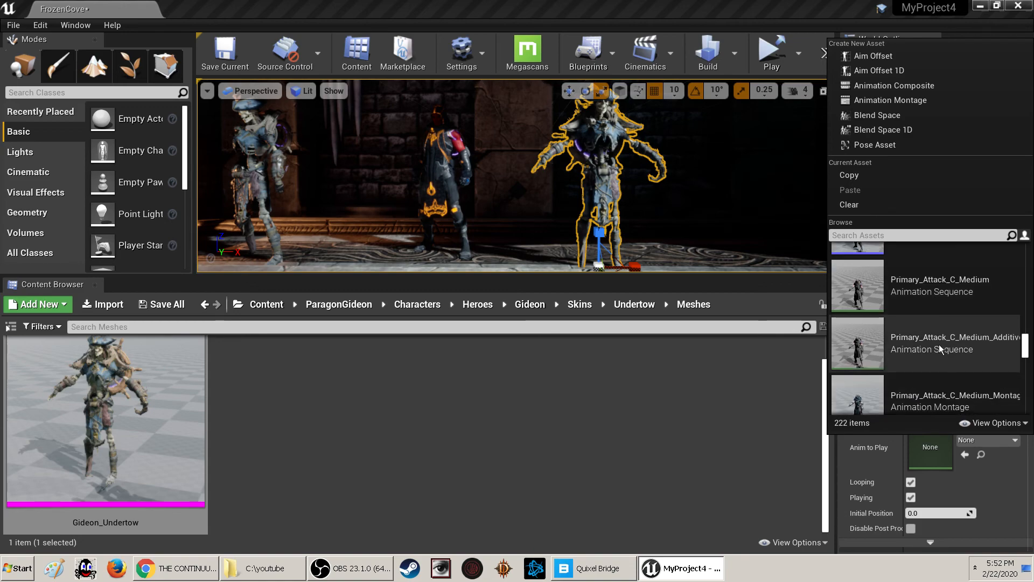
scroll(940, 347, down, 1)
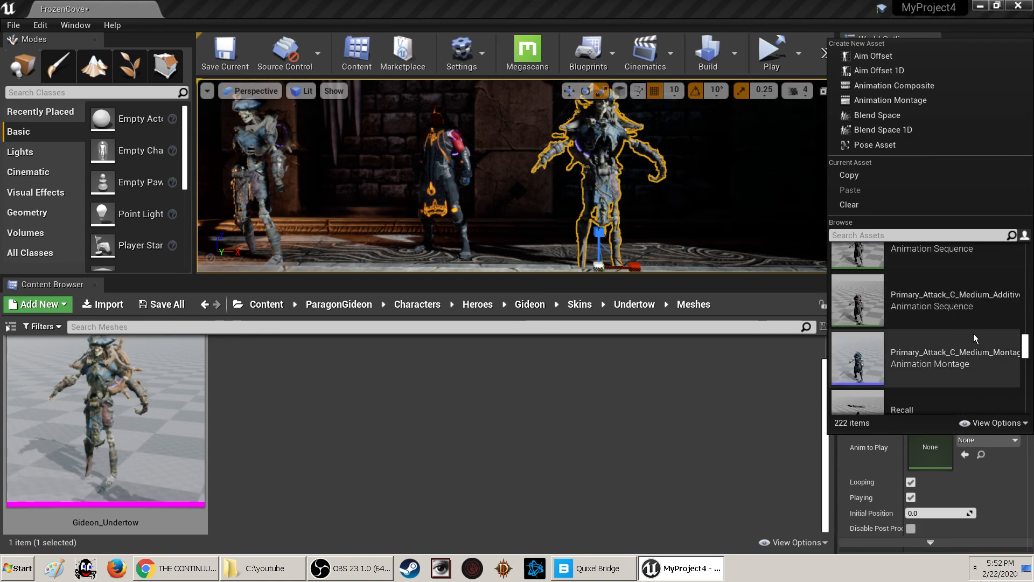
scroll(943, 341, down, 4)
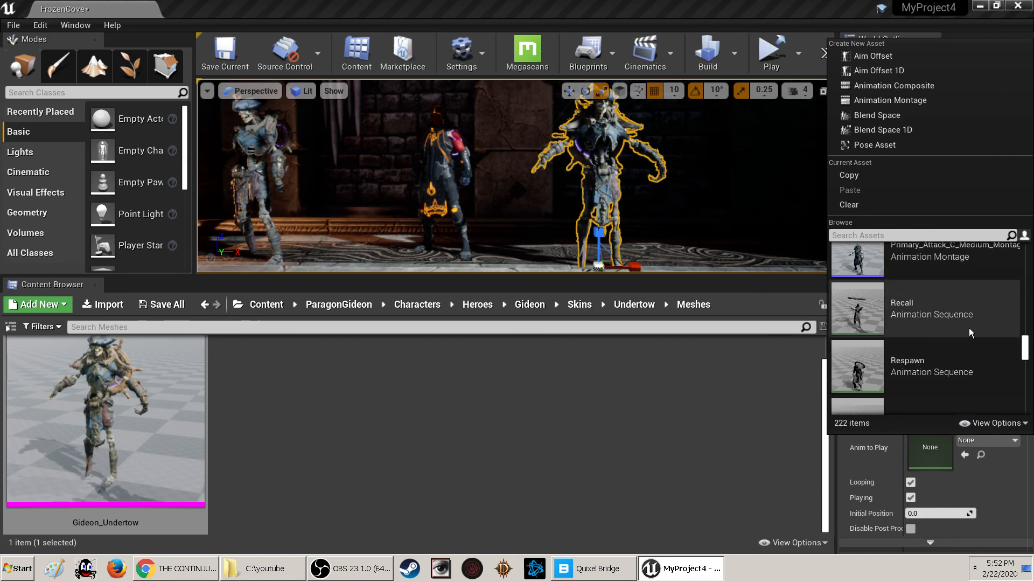
scroll(994, 331, down, 4)
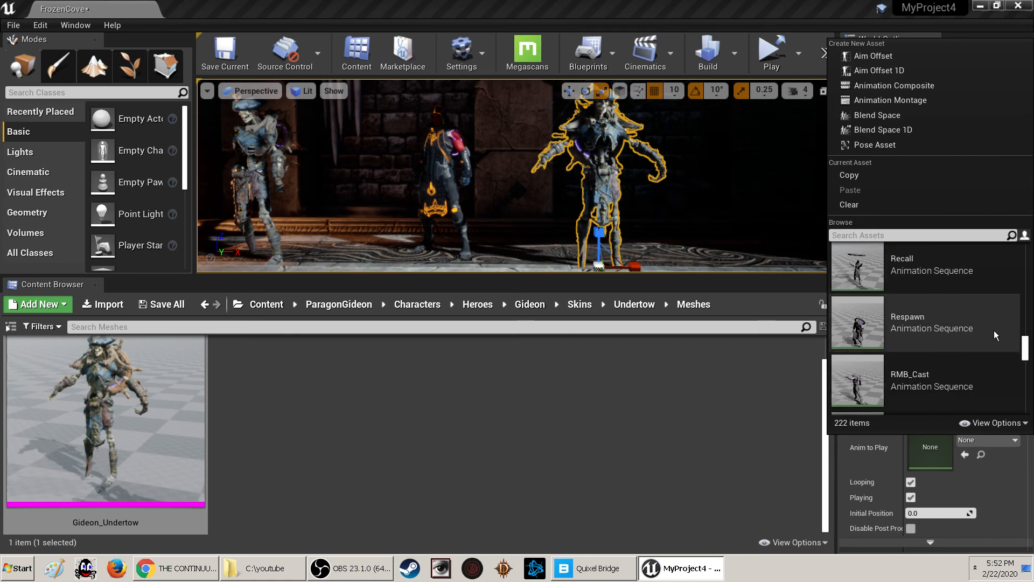
scroll(993, 330, down, 12)
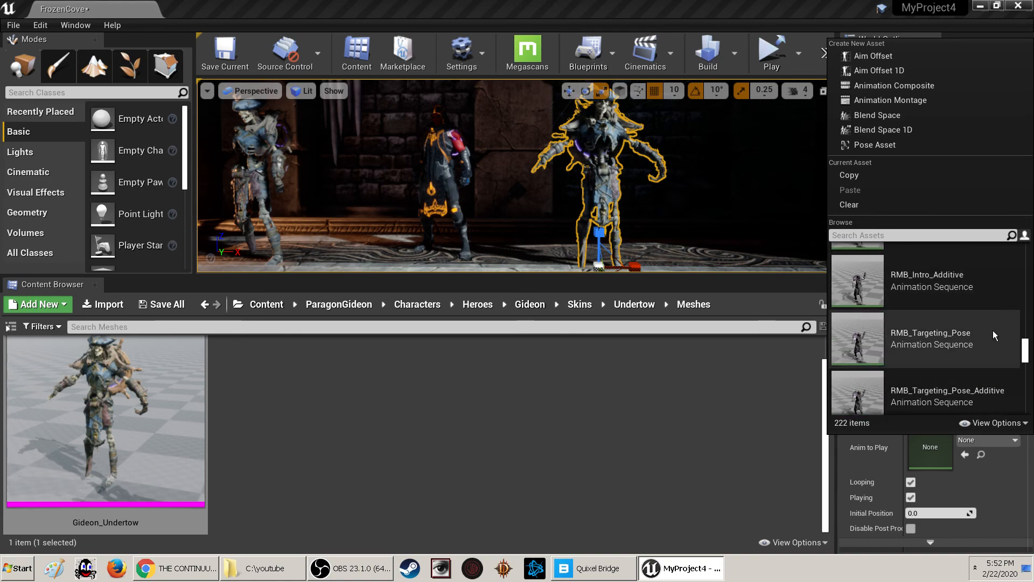
scroll(991, 331, down, 4)
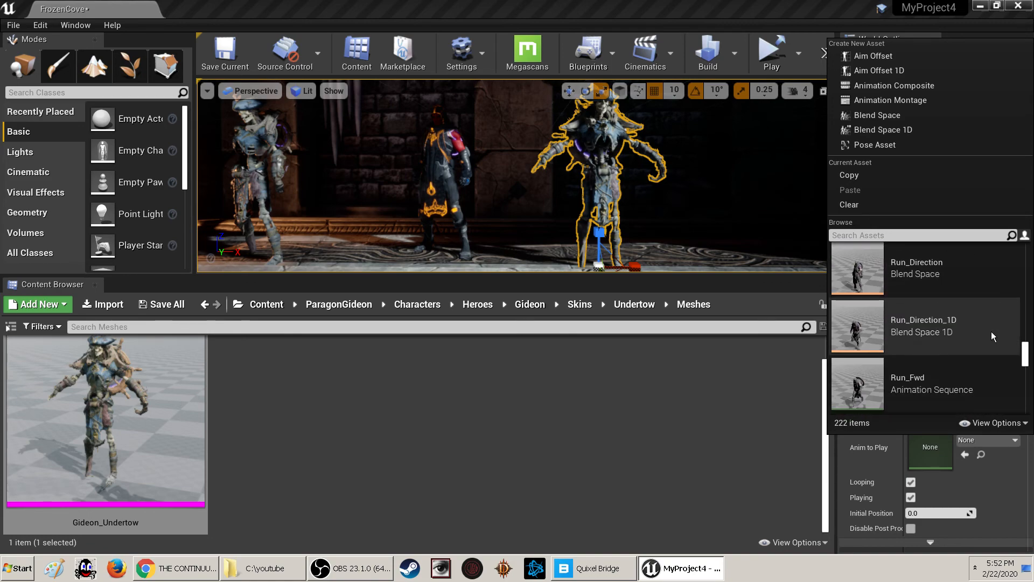
scroll(949, 334, down, 15)
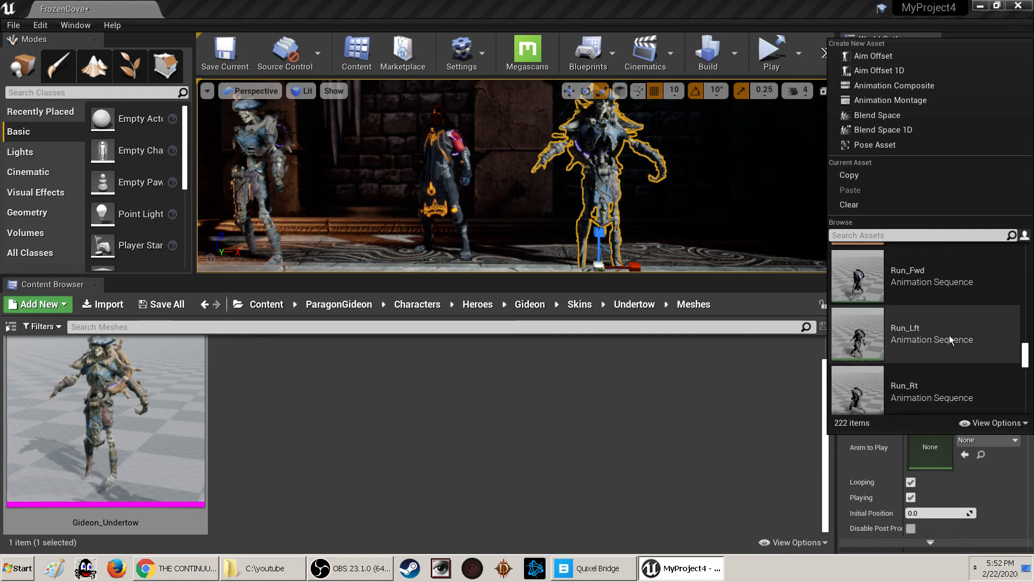
scroll(949, 334, down, 5)
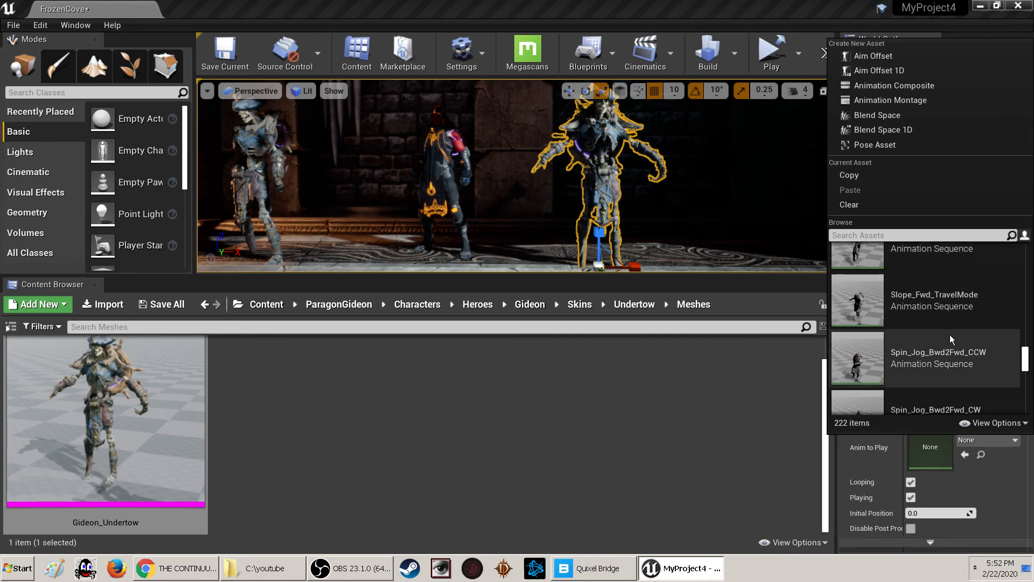
scroll(950, 338, down, 2)
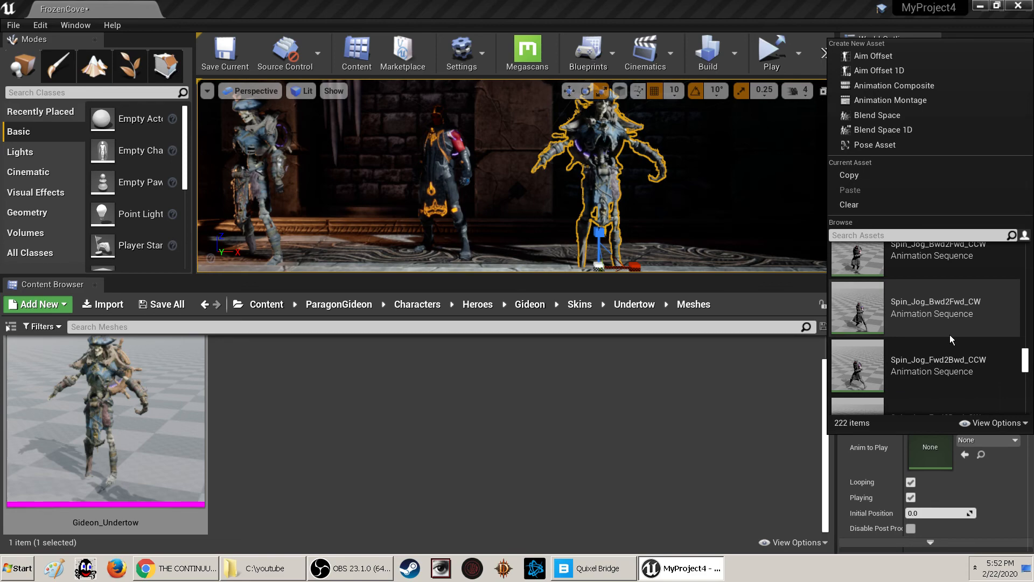
scroll(950, 338, down, 5)
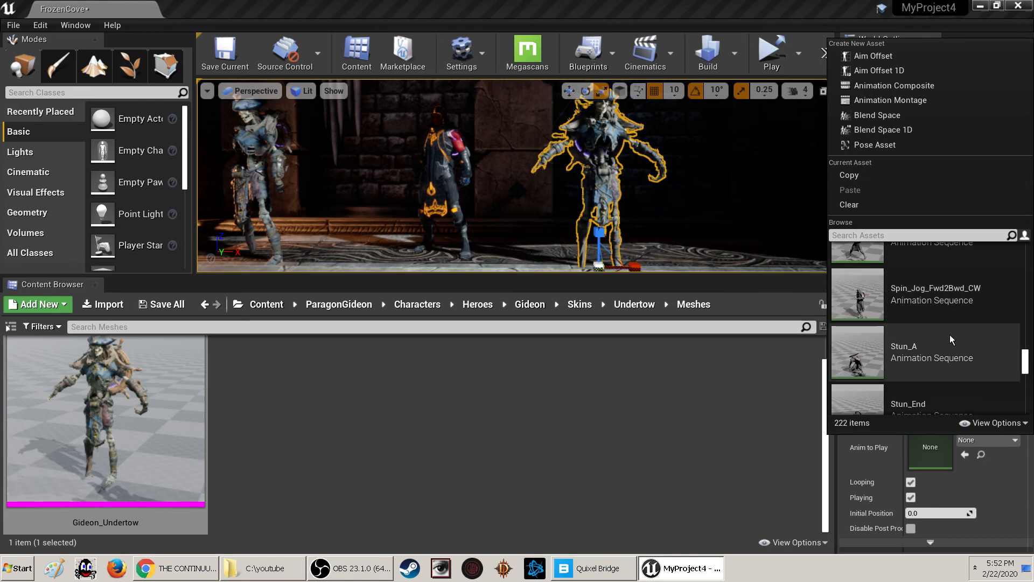
scroll(950, 336, down, 2)
scroll(950, 337, down, 6)
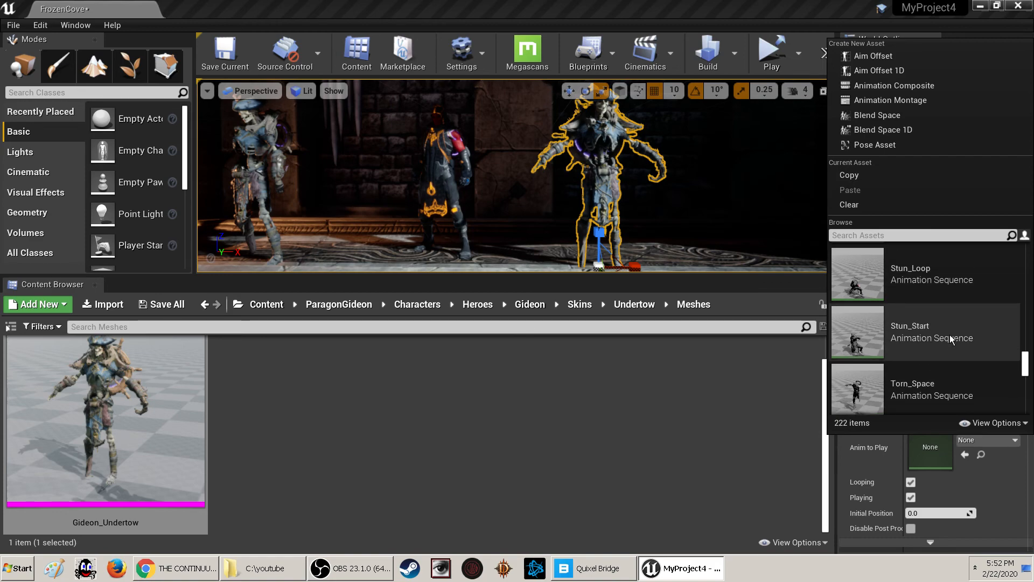
scroll(950, 337, down, 5)
scroll(949, 337, down, 5)
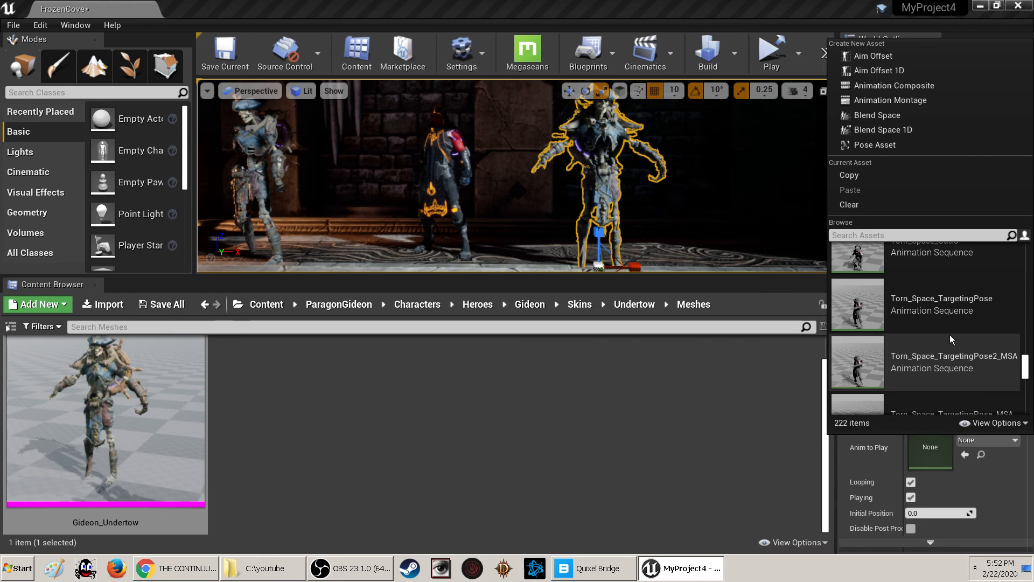
scroll(949, 337, down, 6)
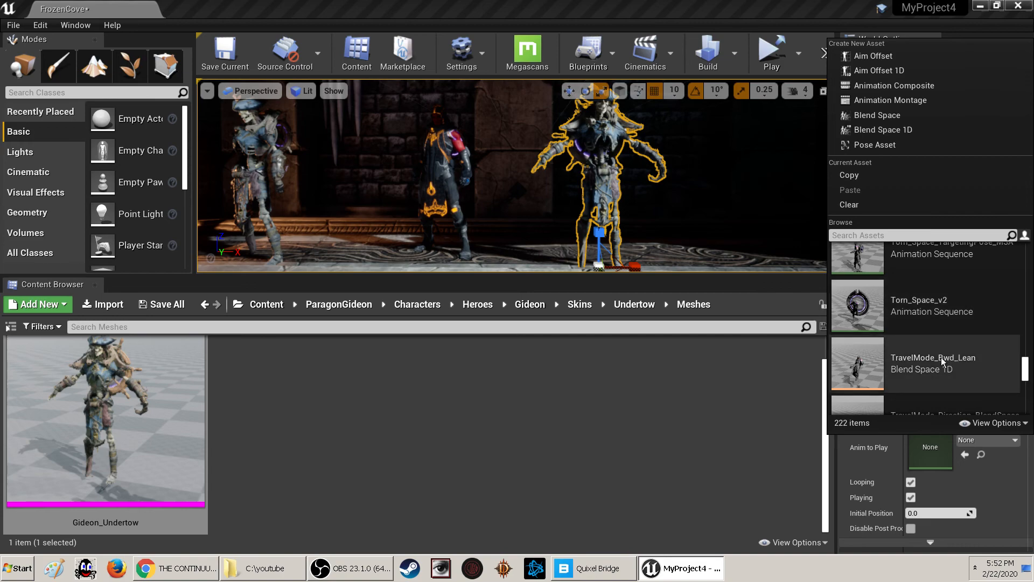
click(913, 311)
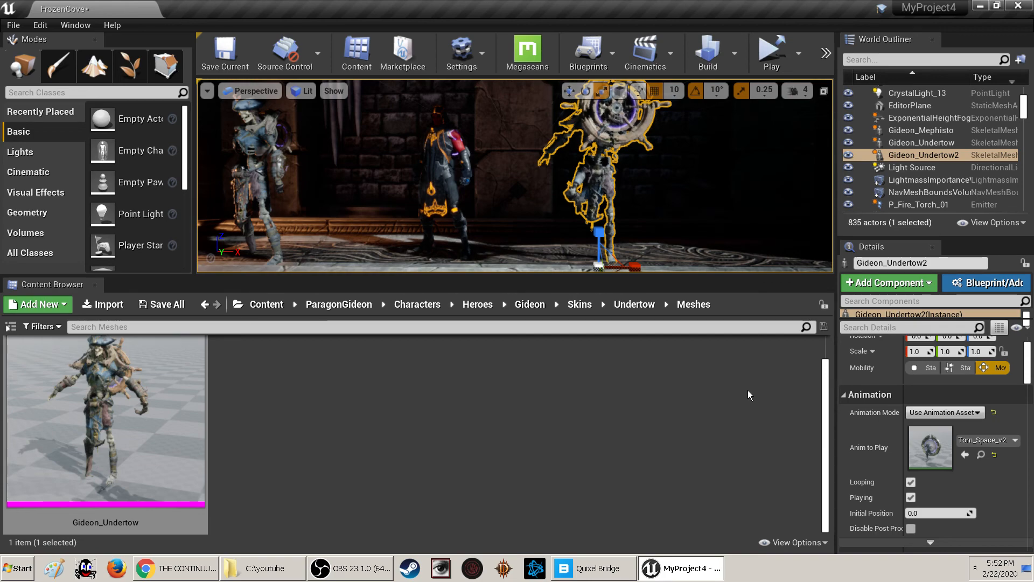
Launch the FrozenCove level as a standalone game, saving the level and all other listed unsaved content
right_drag(700, 183, 700, 185)
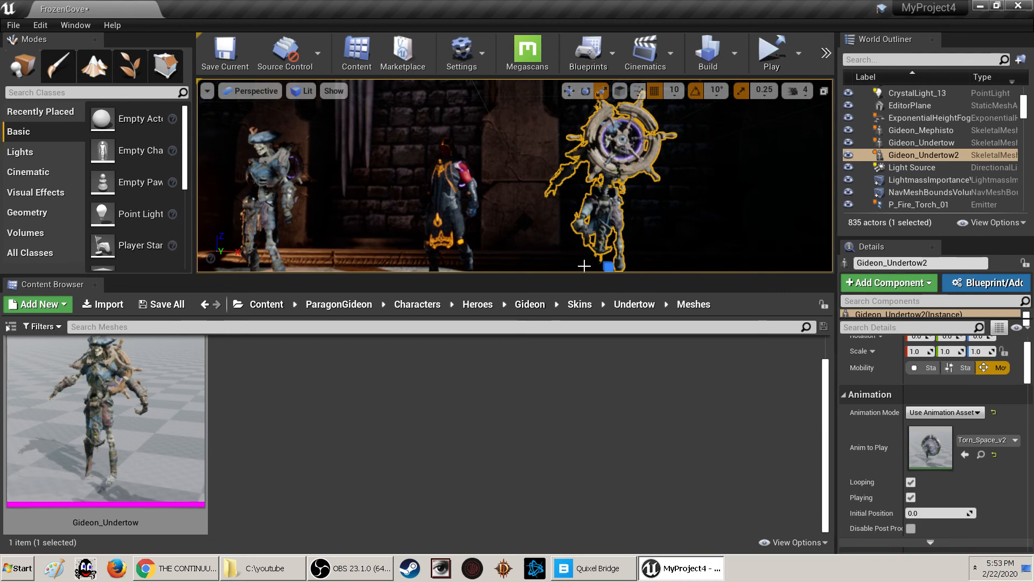
click(799, 64)
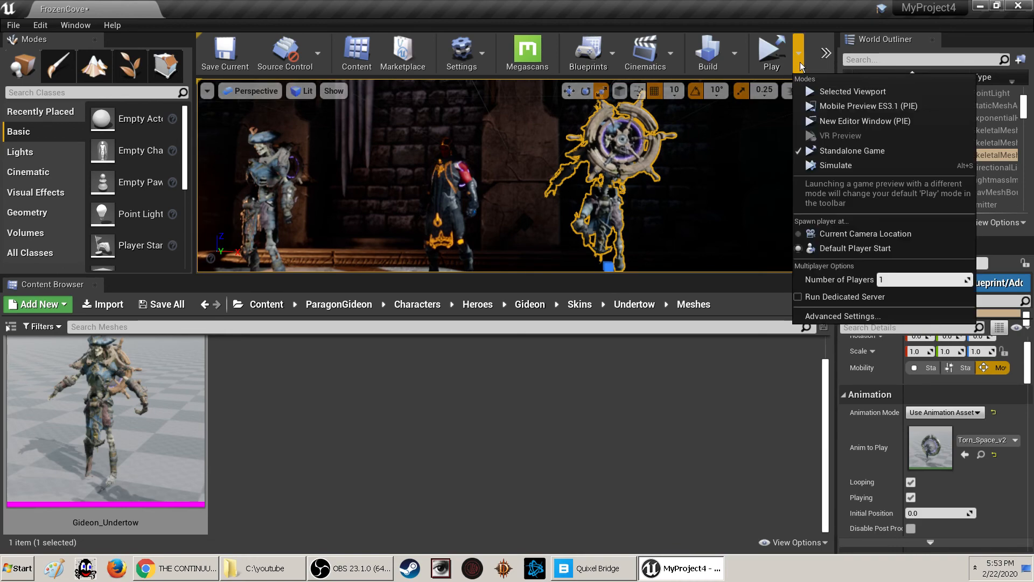
click(823, 154)
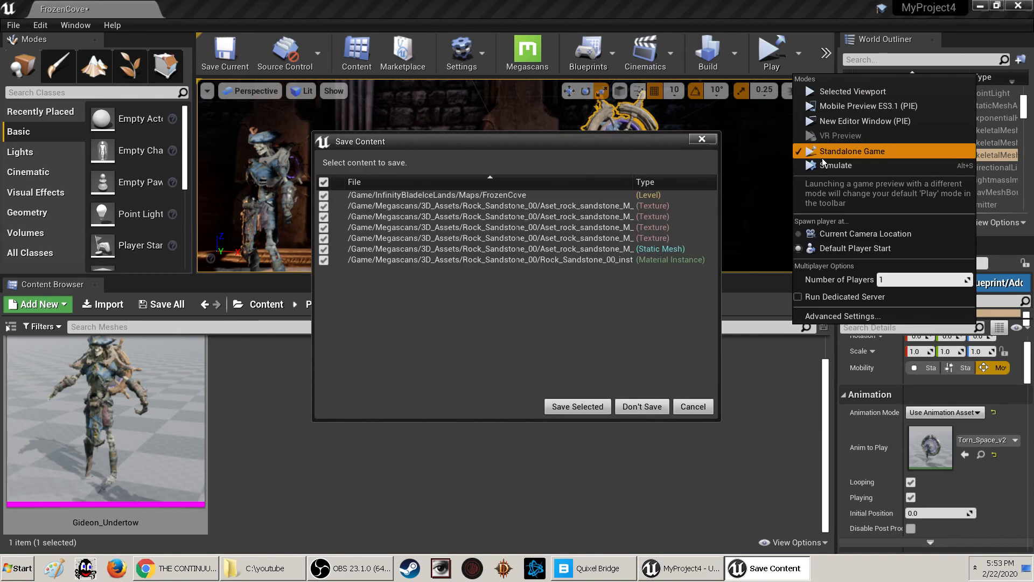
click(568, 408)
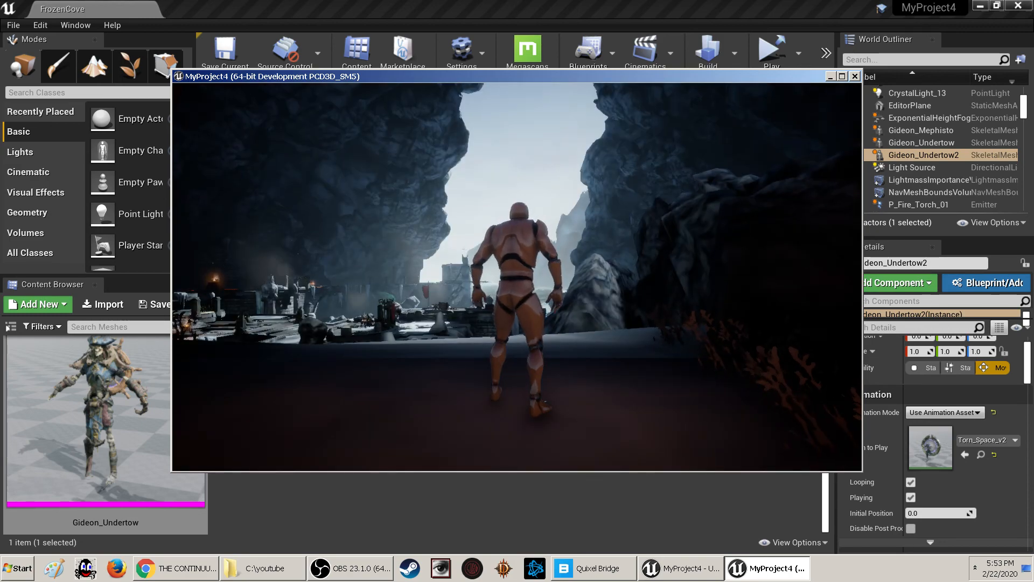
Walk the mannequin through the level and up the steps to the three Gideon characters to watch their animations
key(w)
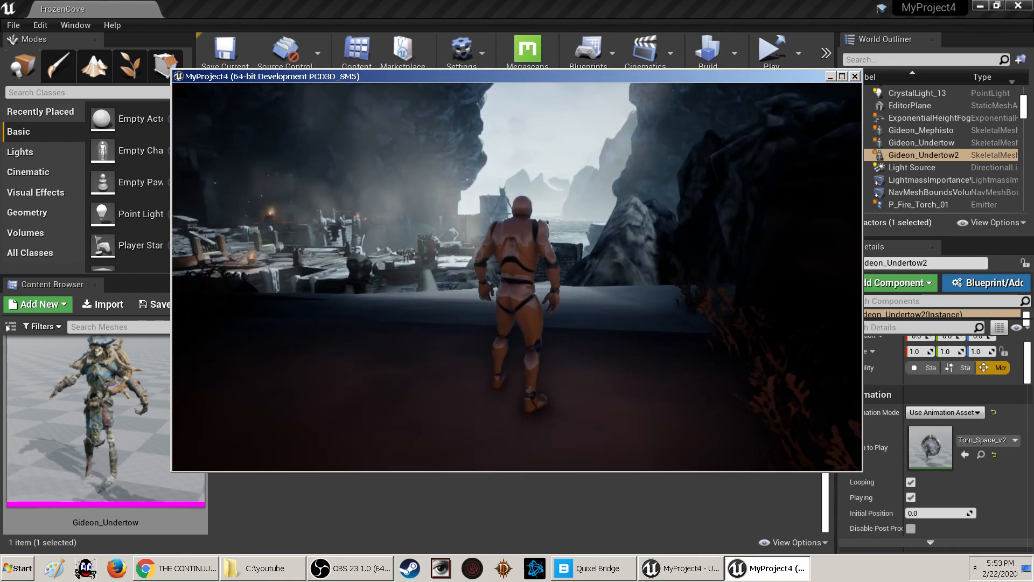
key(w)
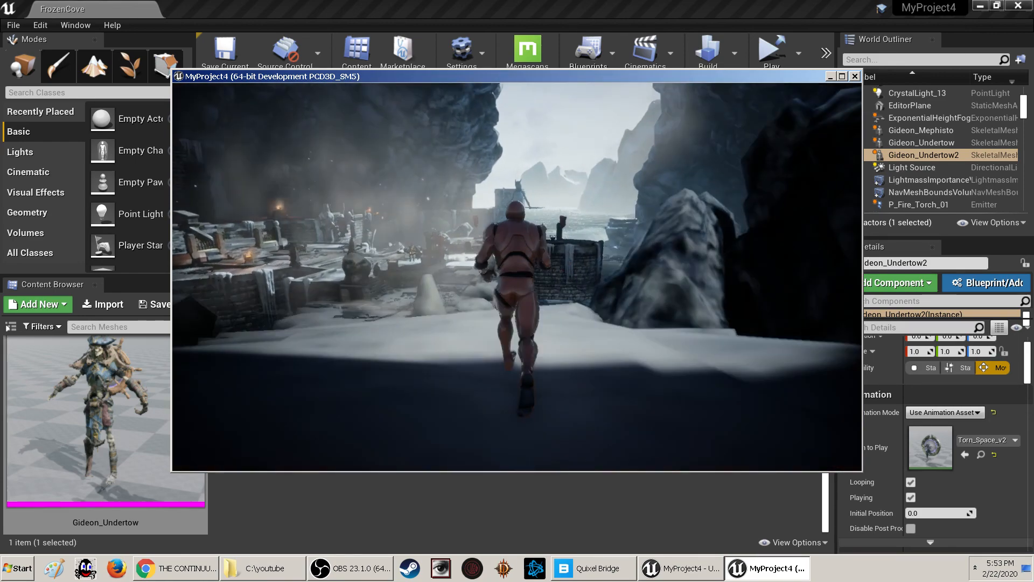
key(w)
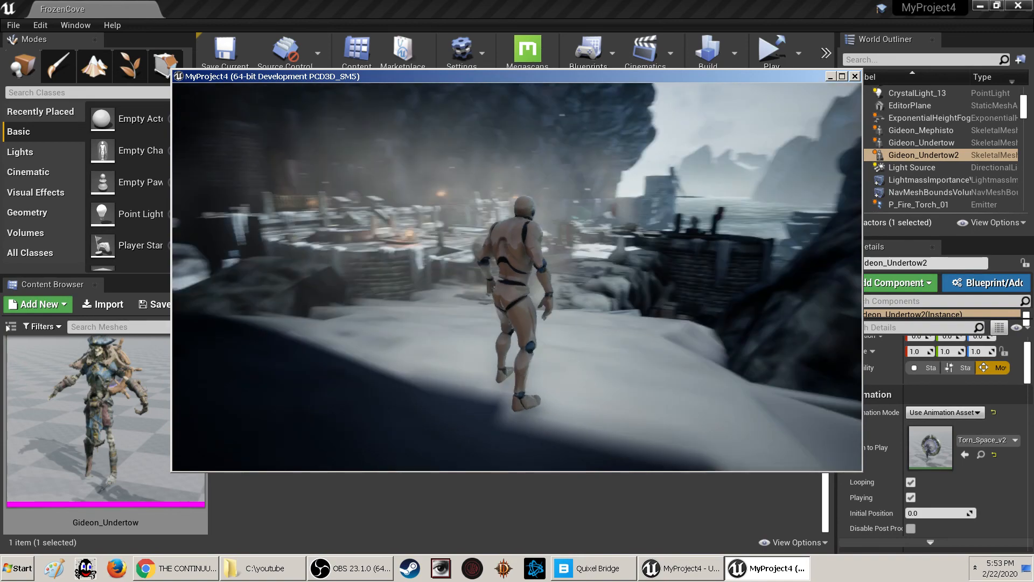
key(w)
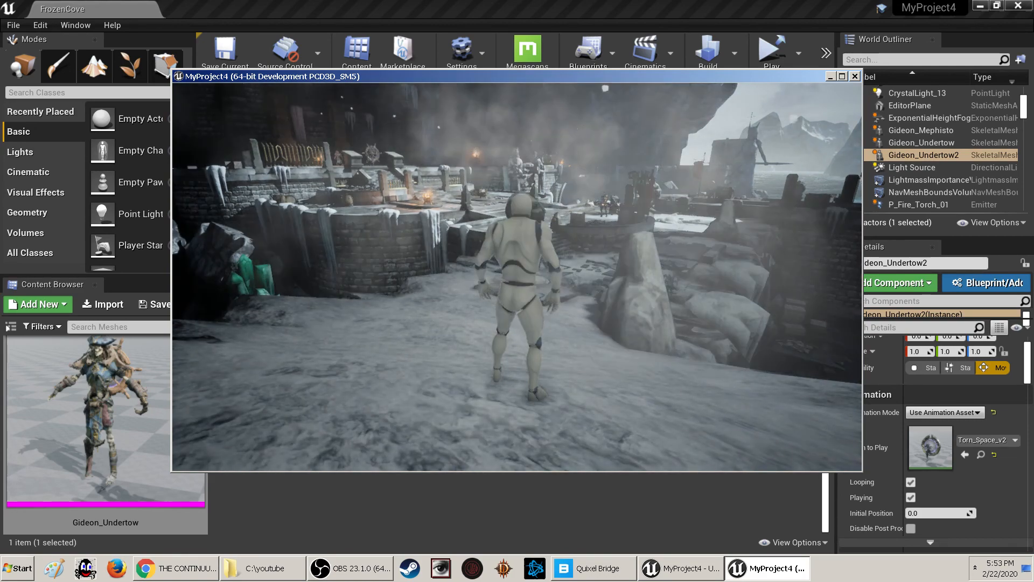
key(w)
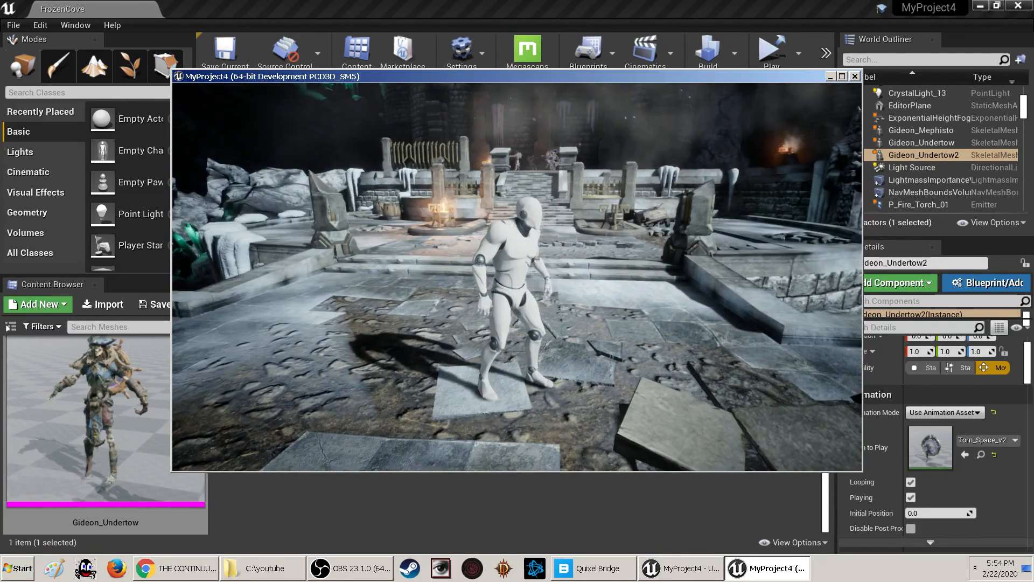
key(w)
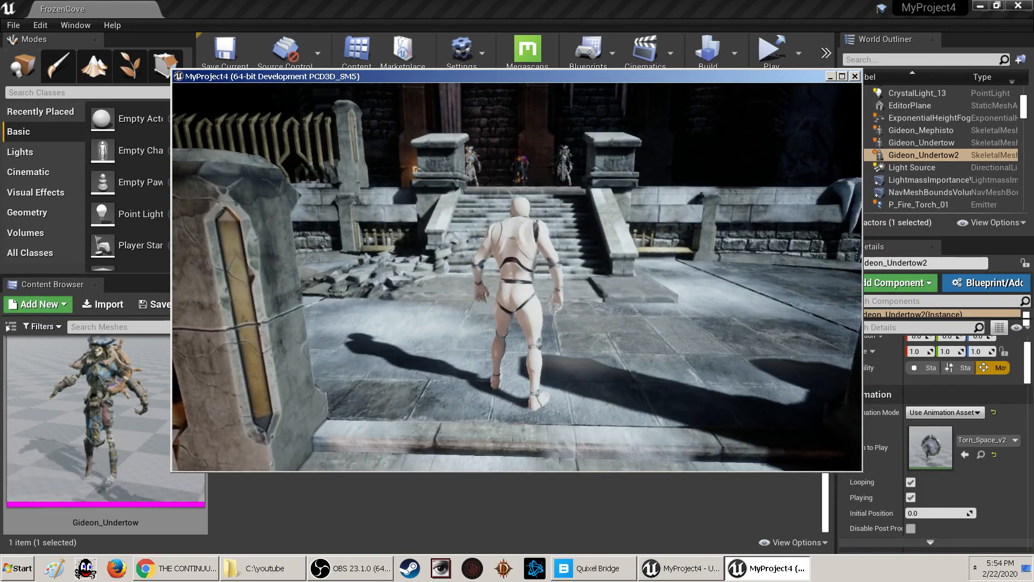
key(w)
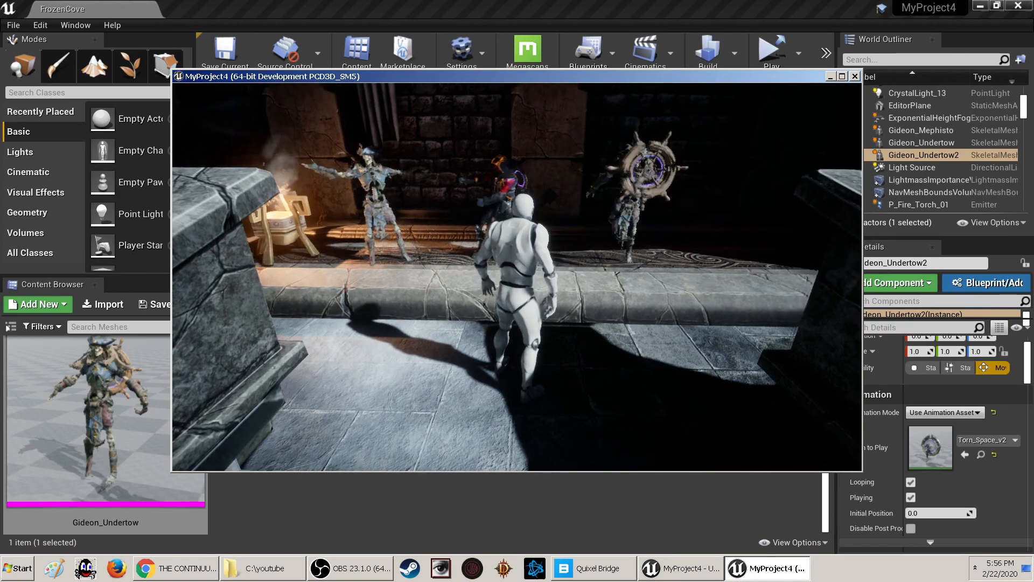
Close the standalone game preview and save the current level
key(super)
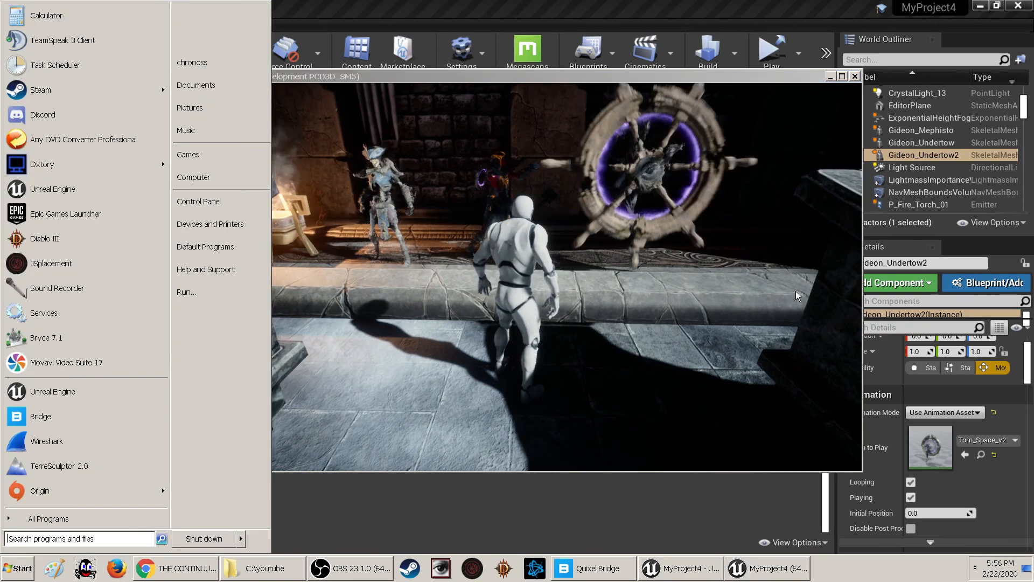
click(856, 76)
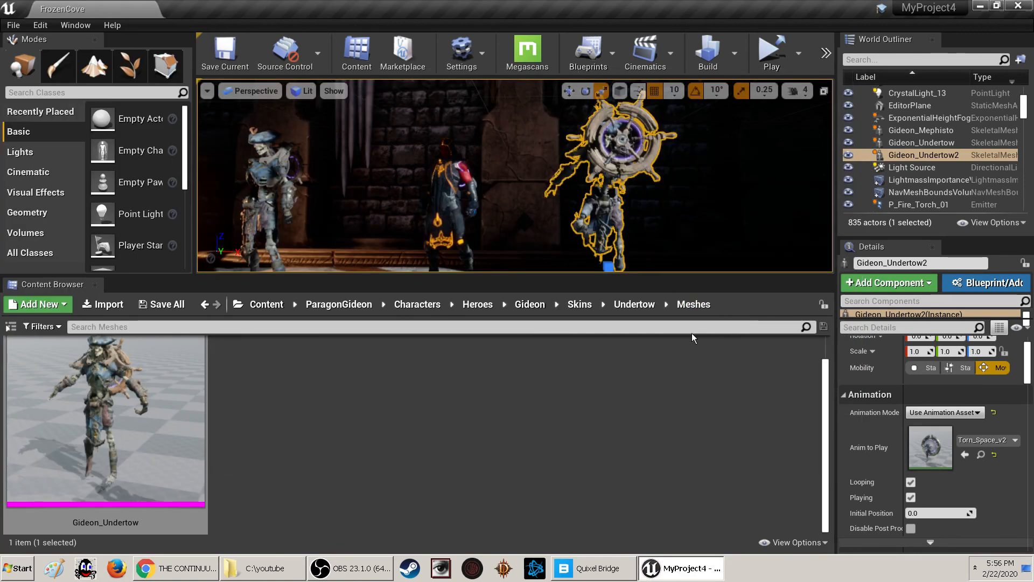
click(225, 54)
Switch to Quixel Bridge, remove the Purchased / 3D Assets filter and look over the featured collections on the home page
click(617, 569)
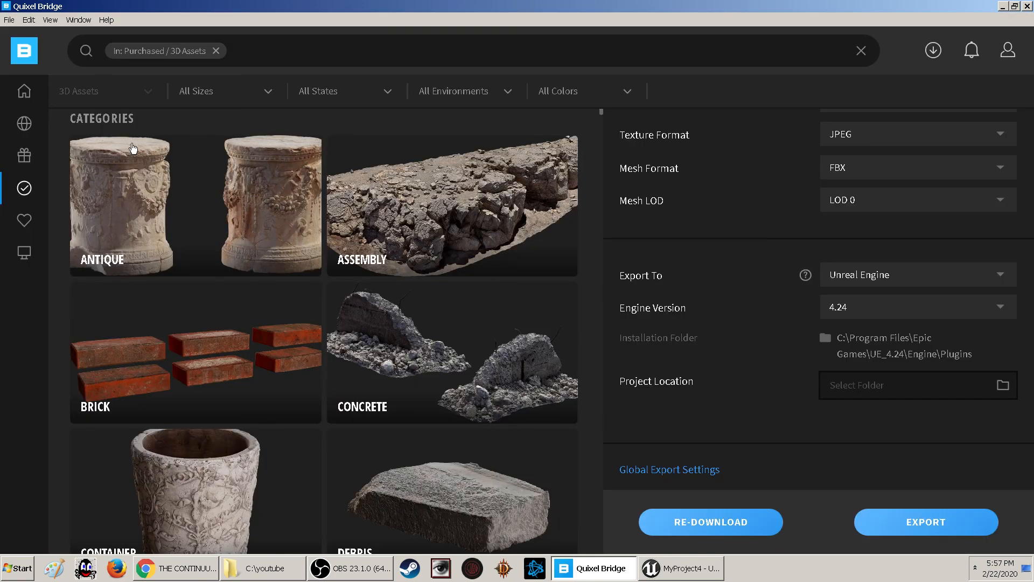
mouse_move(27, 91)
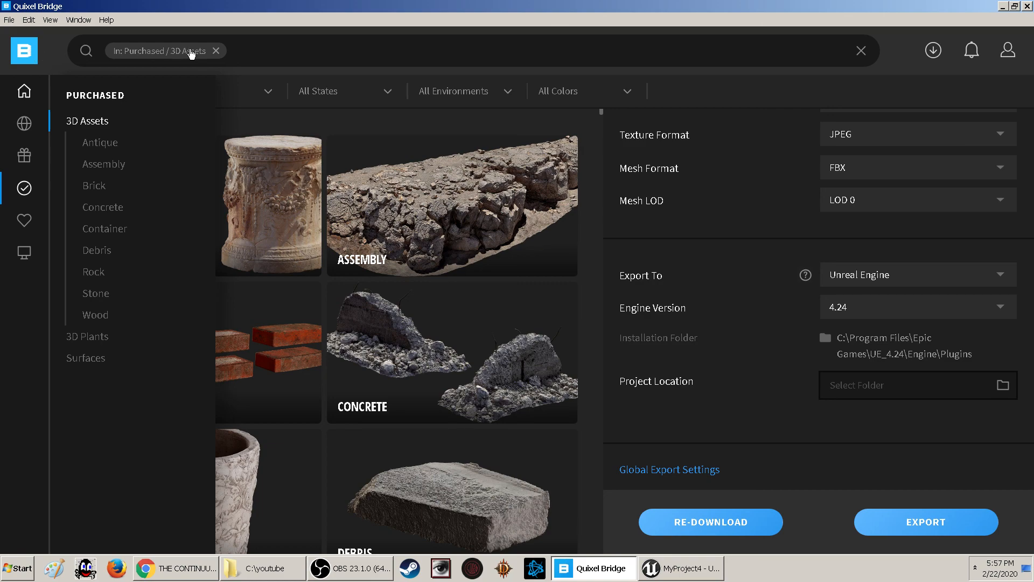
click(216, 52)
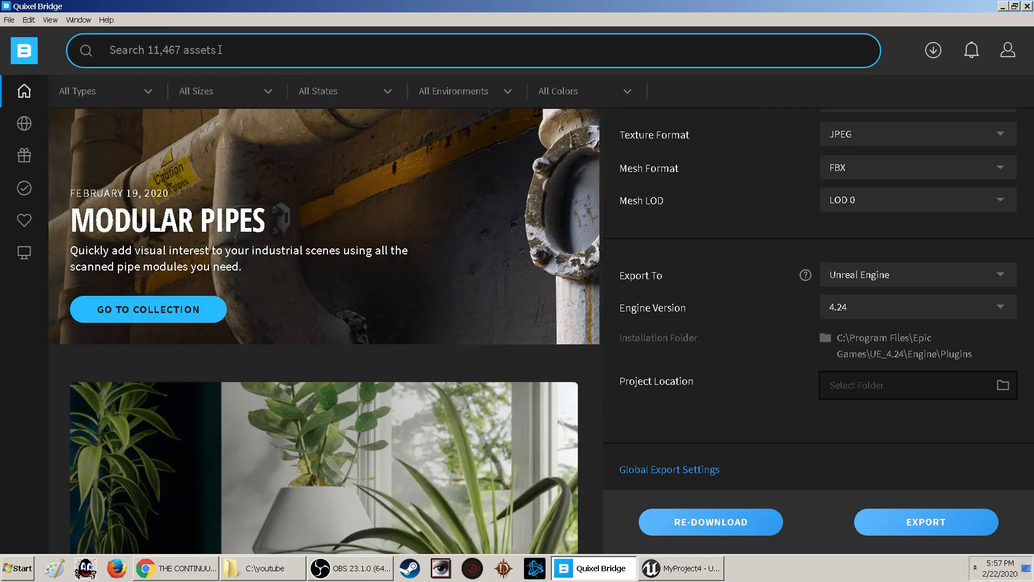
scroll(357, 178, down, 3)
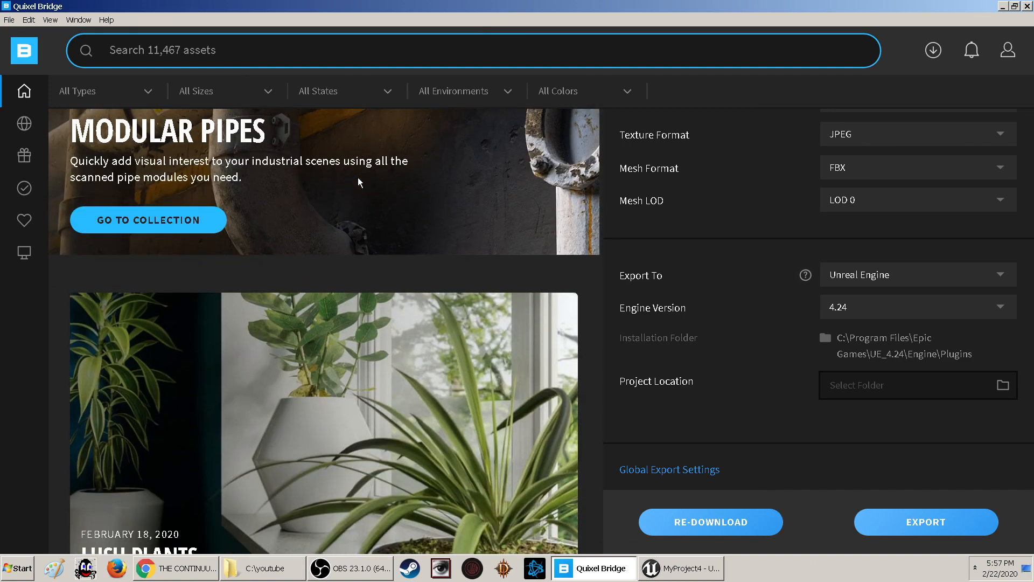
scroll(357, 178, down, 2)
scroll(360, 182, up, 5)
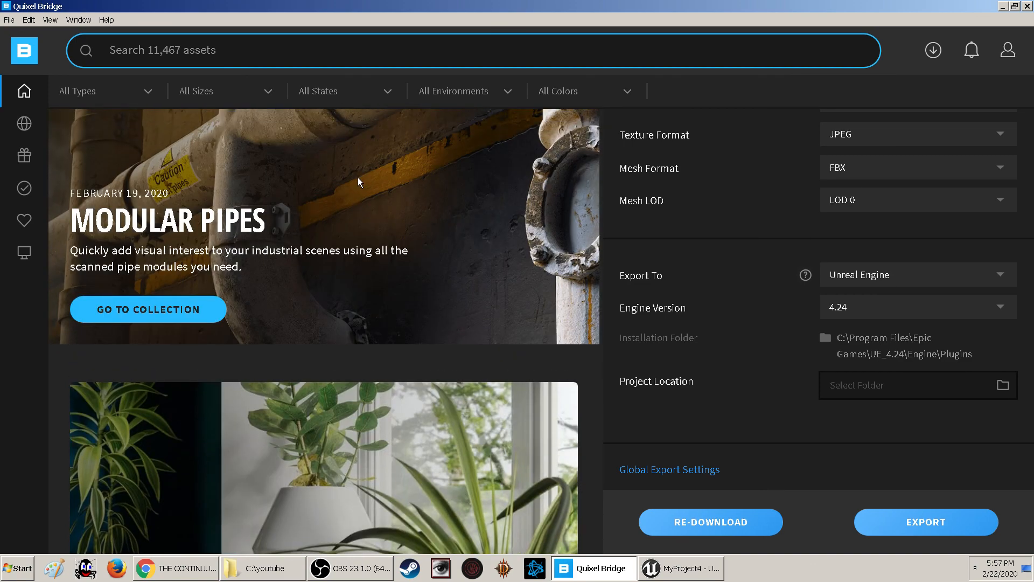
Filter the asset library to the Atlases type and look through its categories
click(142, 92)
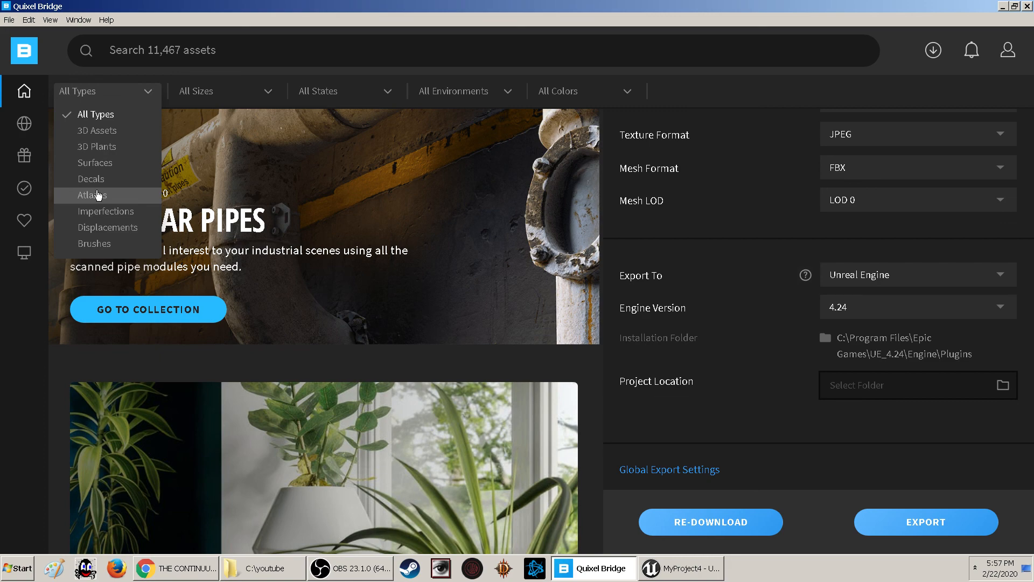
click(386, 226)
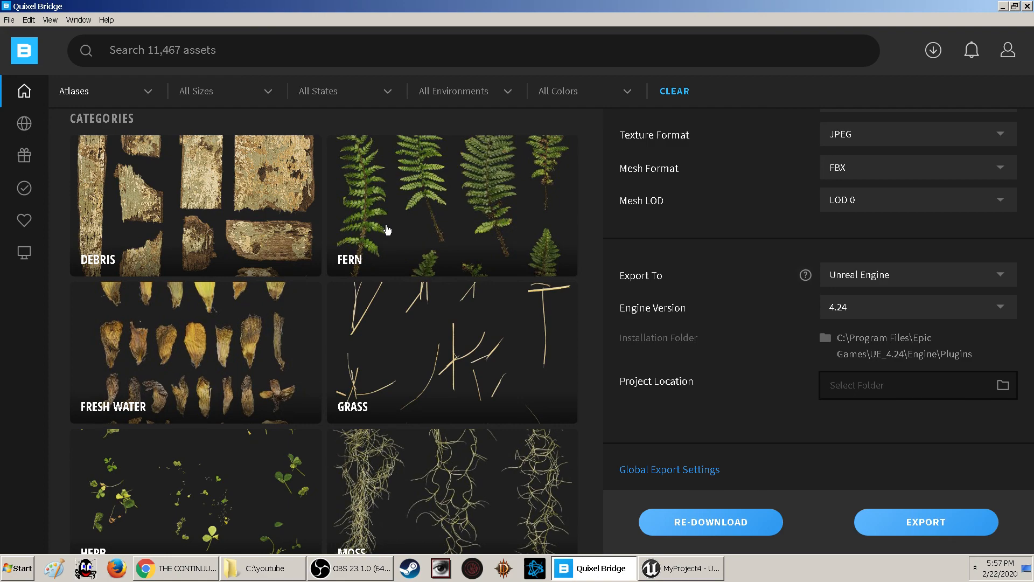
scroll(387, 230, down, 5)
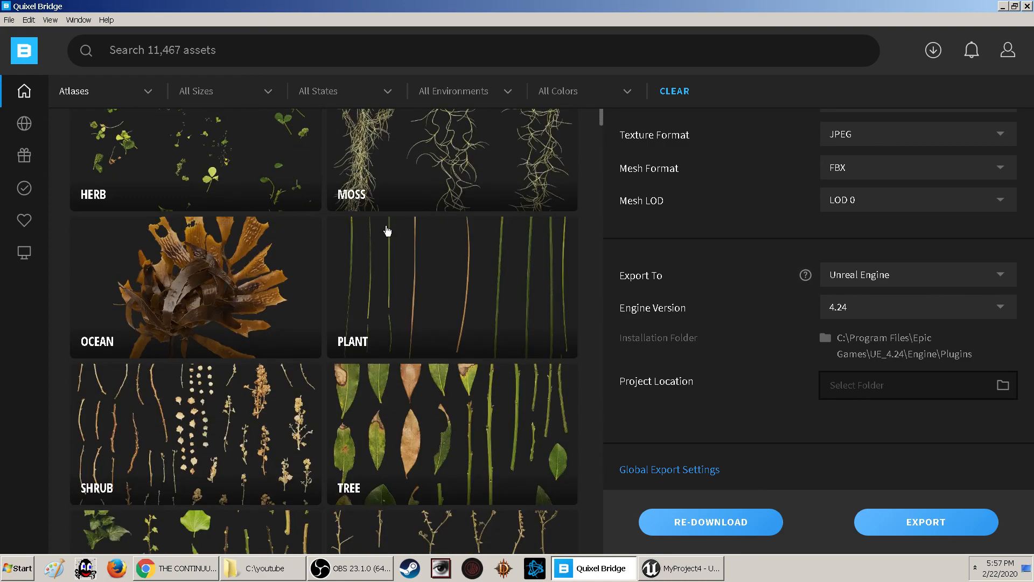
scroll(387, 230, up, 5)
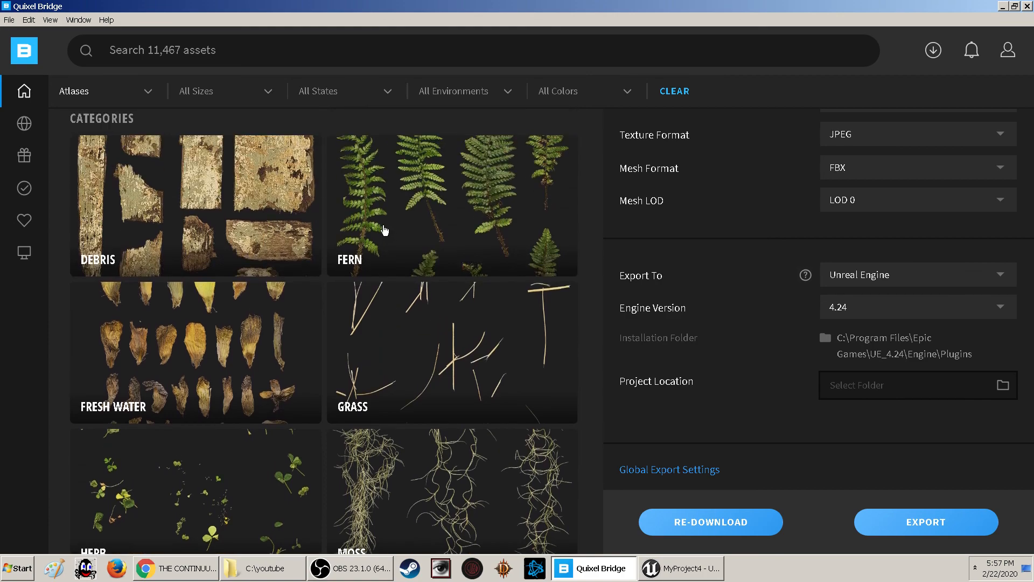
click(153, 95)
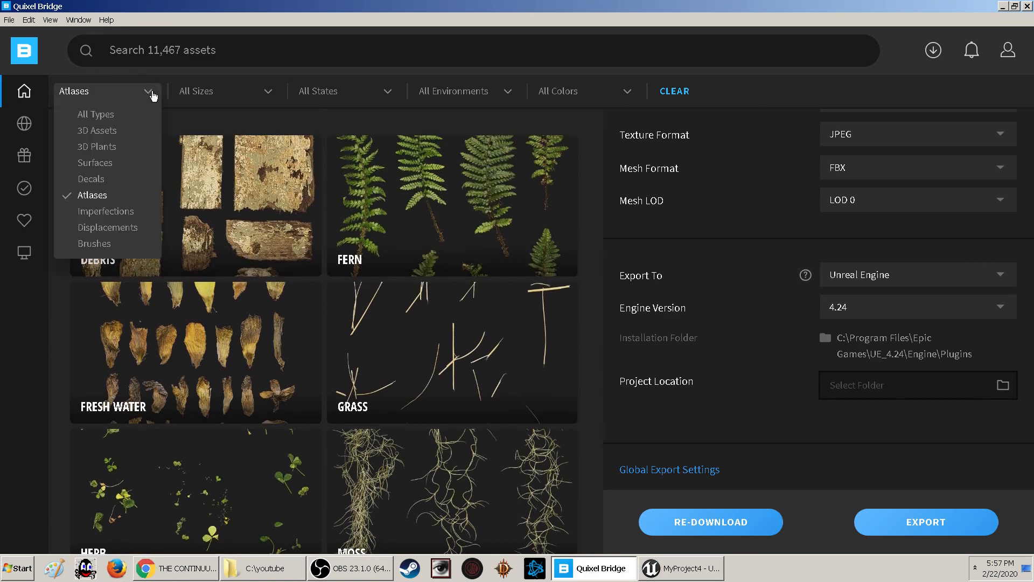
click(90, 196)
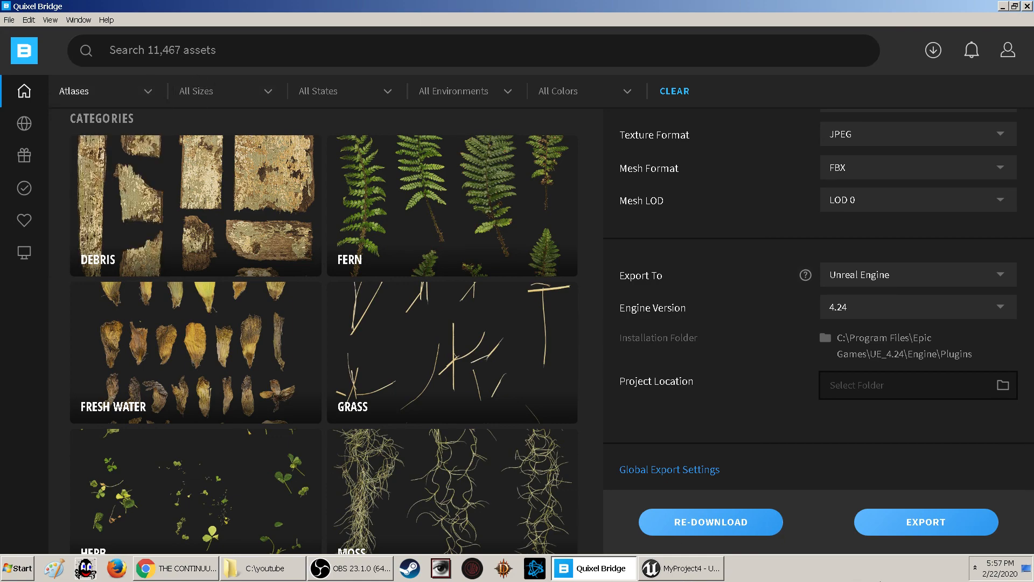
Return to all asset types on the home page, open the featured Modular Pipes collection and look through its assets
mouse_move(24, 159)
click(156, 94)
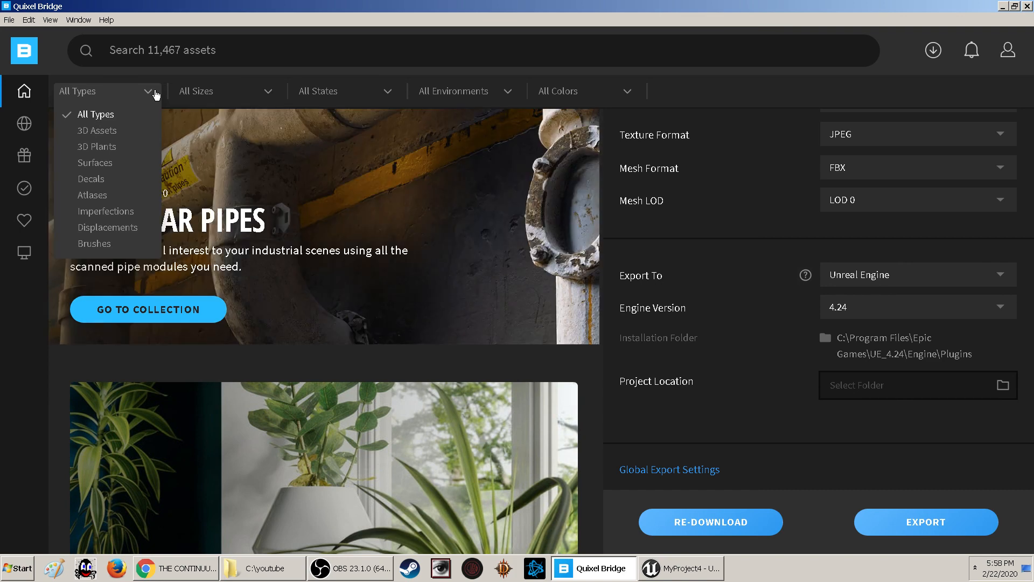
click(167, 311)
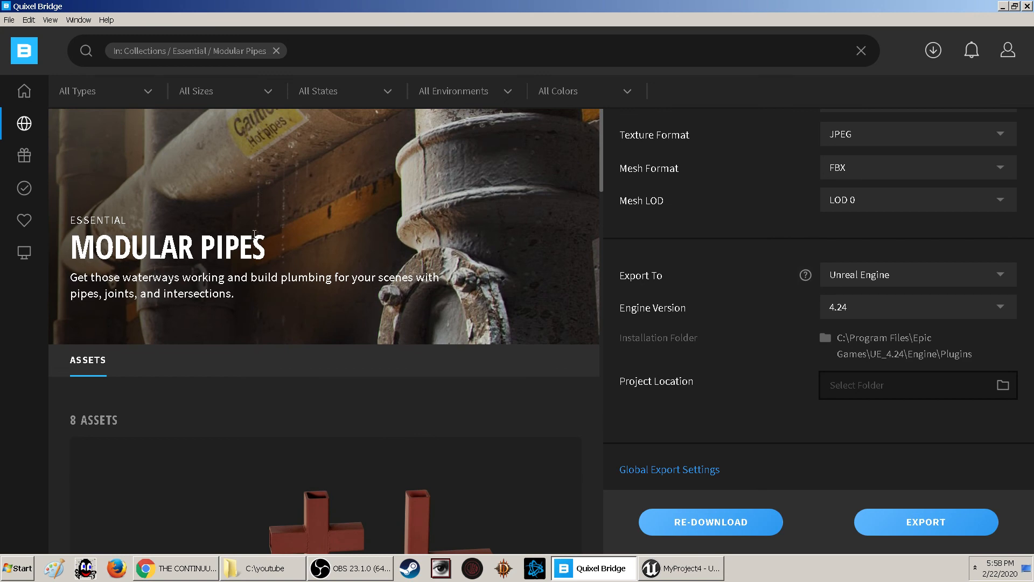
scroll(258, 271, down, 9)
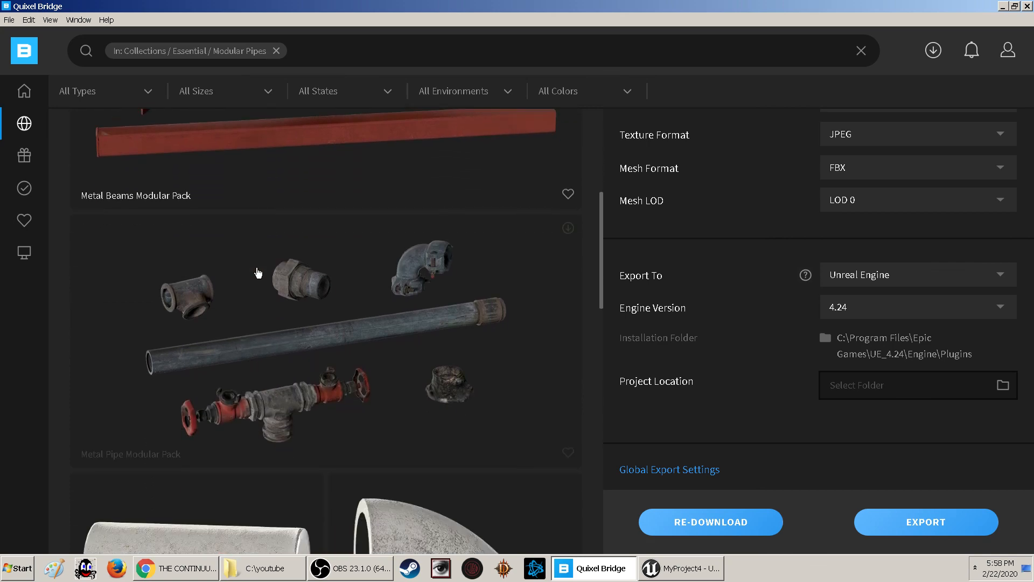
scroll(258, 271, up, 4)
scroll(258, 273, down, 7)
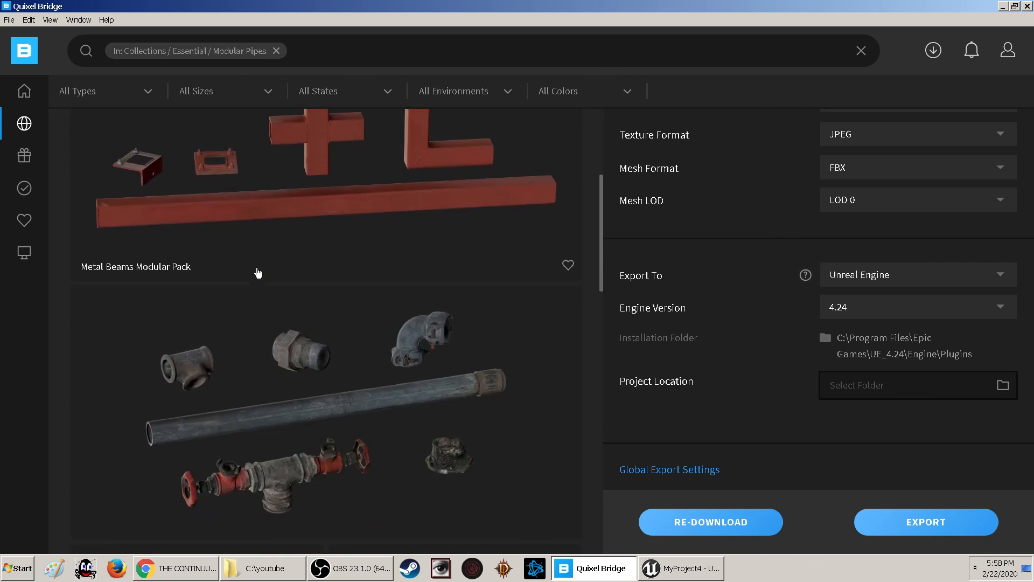
scroll(258, 273, down, 10)
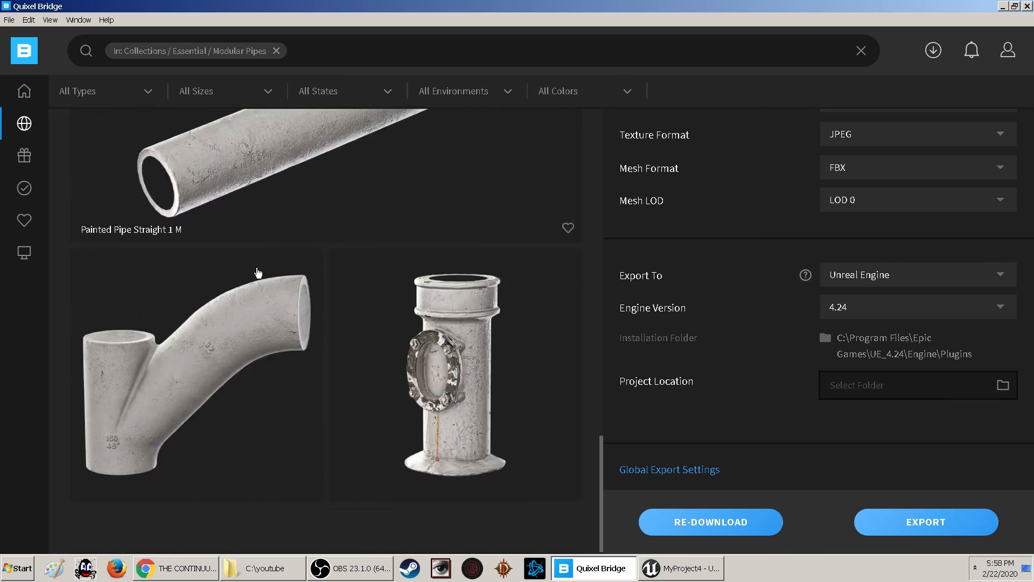
scroll(258, 272, up, 9)
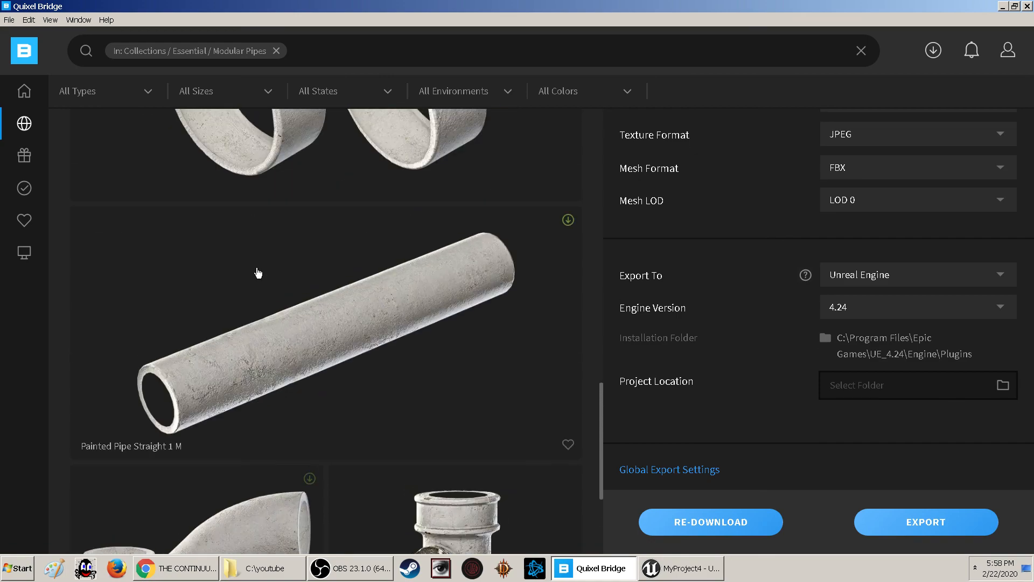
scroll(258, 272, up, 7)
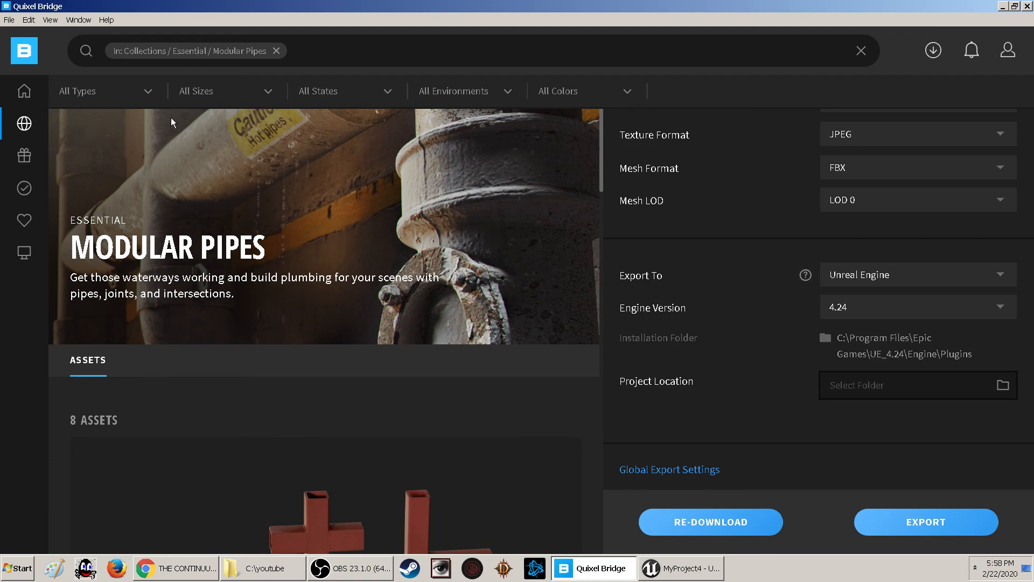
Look through the list of Essential collections and open the ArchViz collections
click(25, 124)
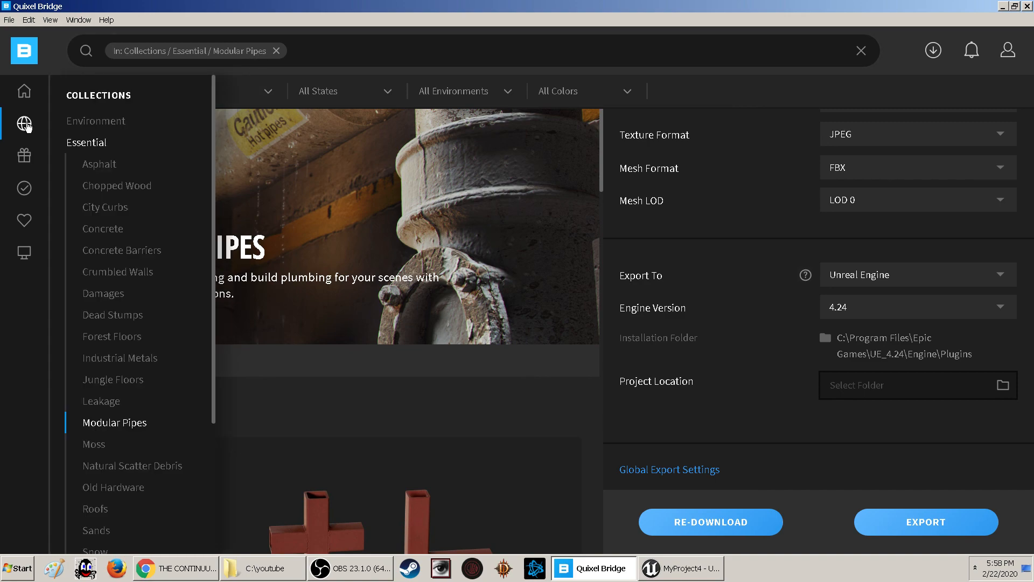
scroll(137, 247, down, 3)
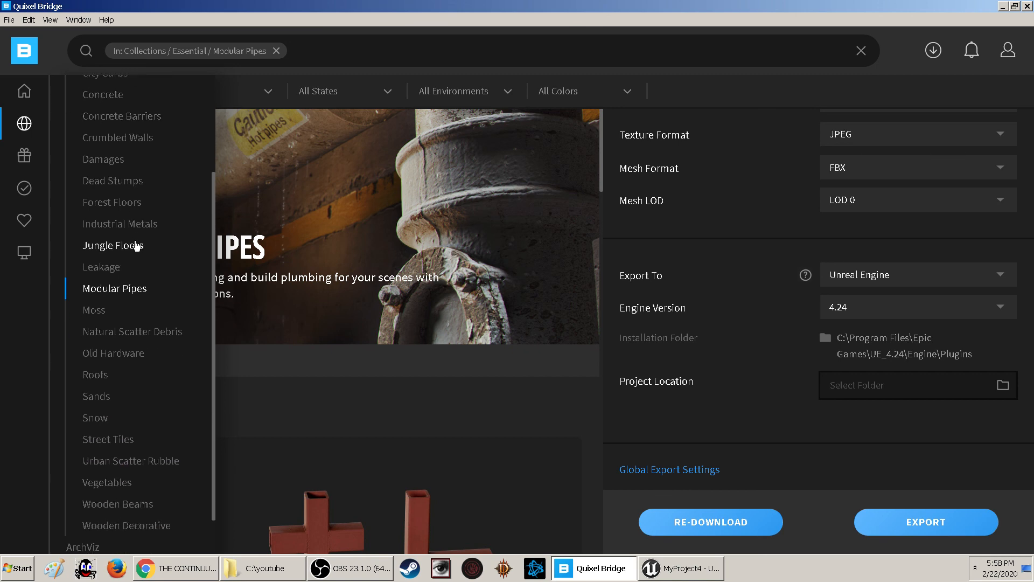
scroll(137, 246, down, 1)
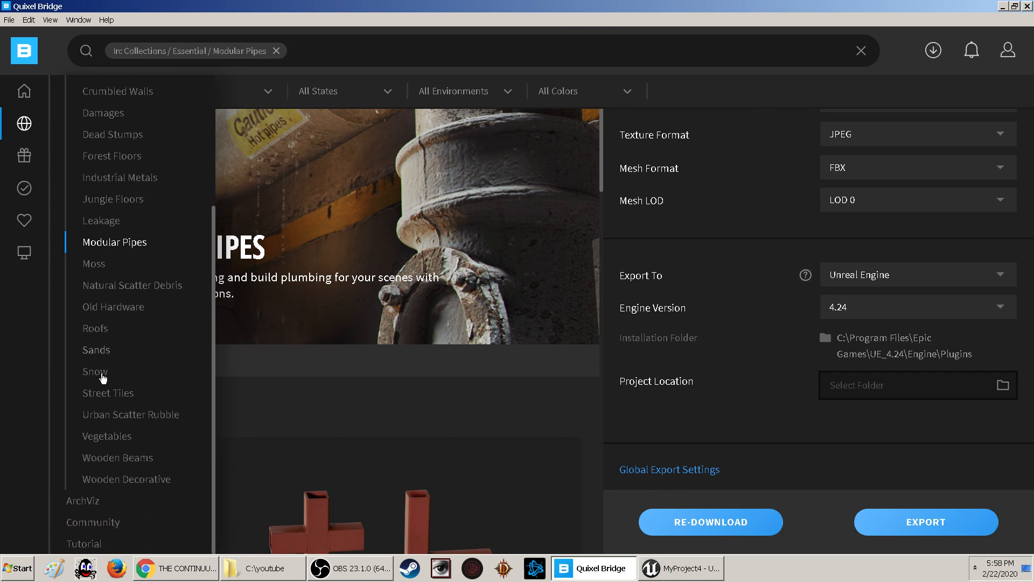
click(84, 501)
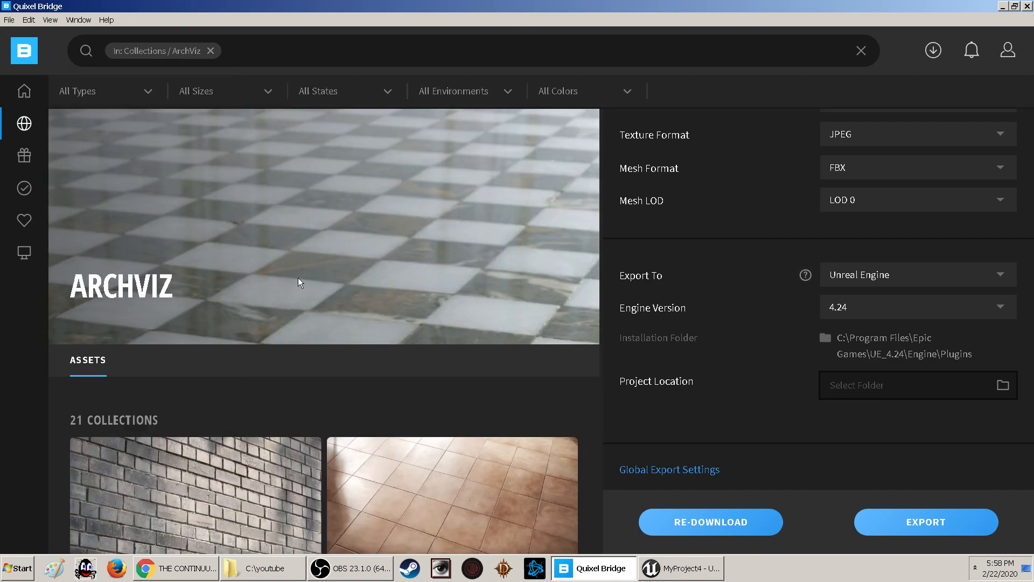
Look through the ArchViz page's themed collections and its individual assets, and return to the page's beginning
scroll(280, 305, down, 3)
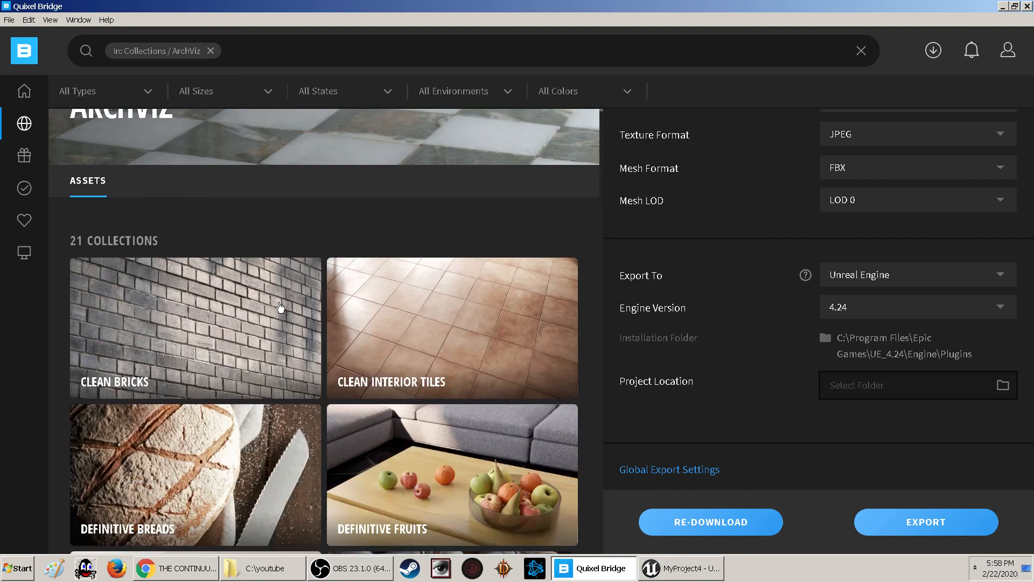
scroll(279, 306, down, 15)
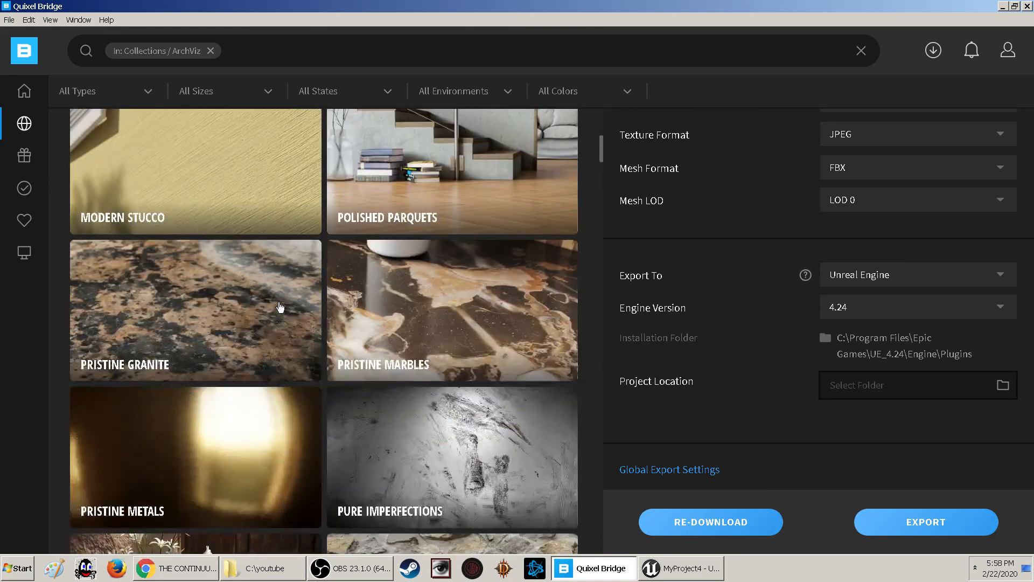
scroll(280, 307, down, 12)
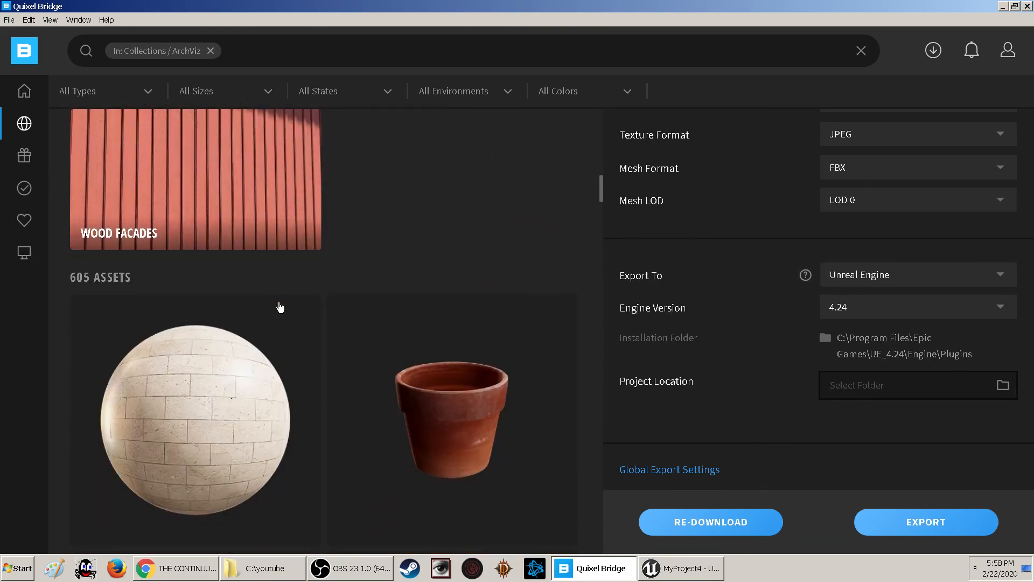
scroll(279, 307, down, 18)
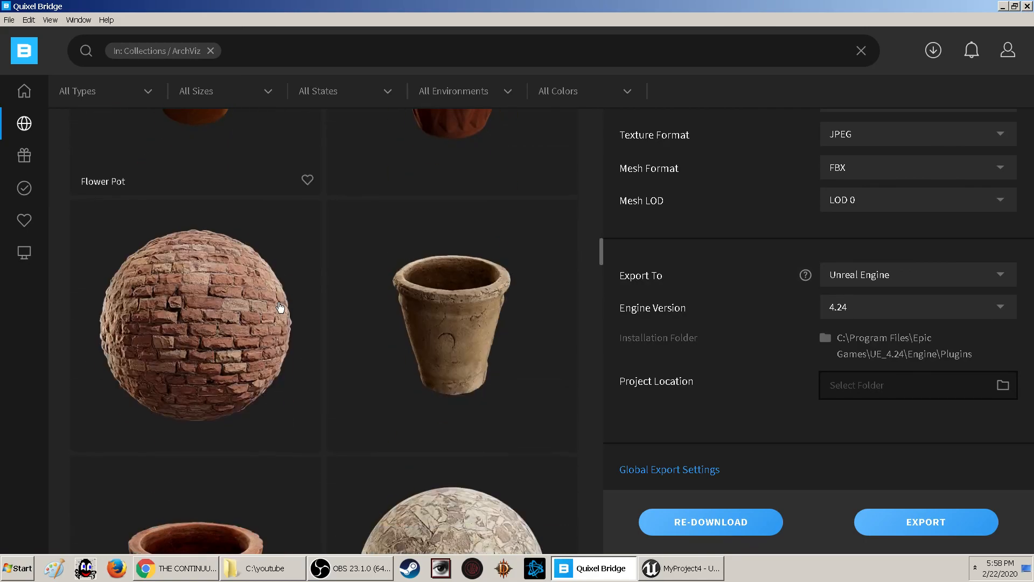
scroll(279, 307, down, 15)
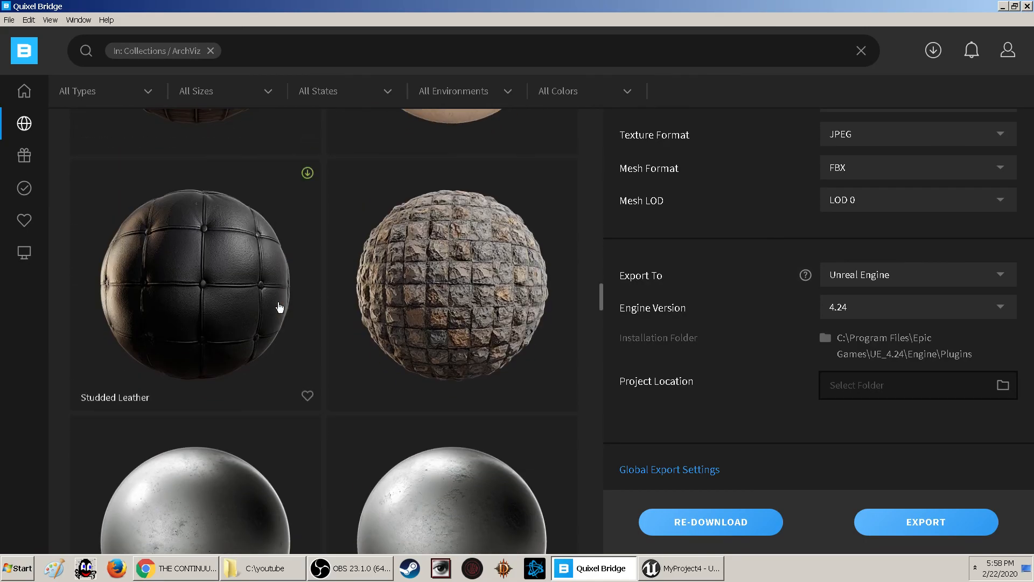
scroll(279, 307, up, 20)
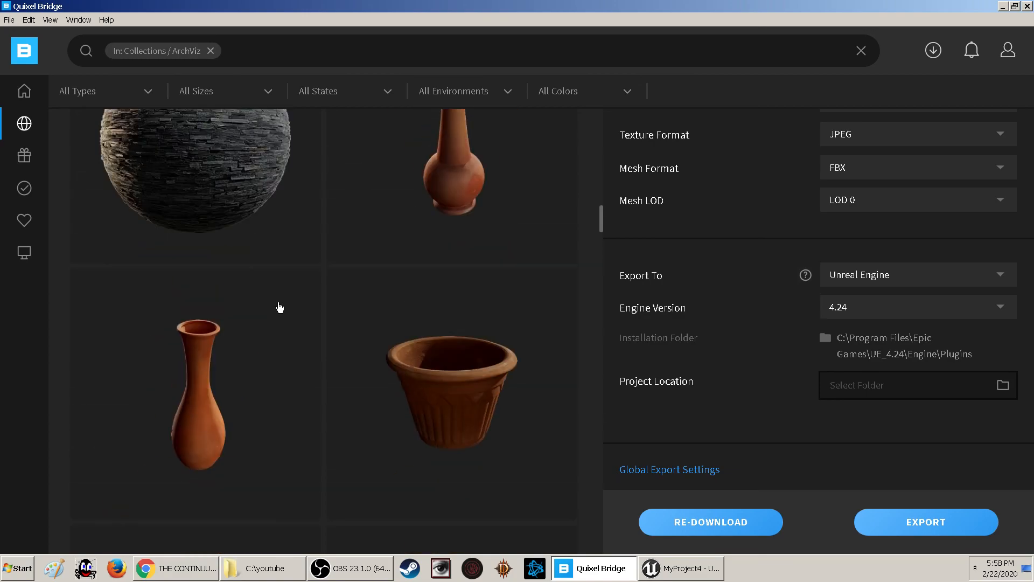
scroll(279, 307, up, 20)
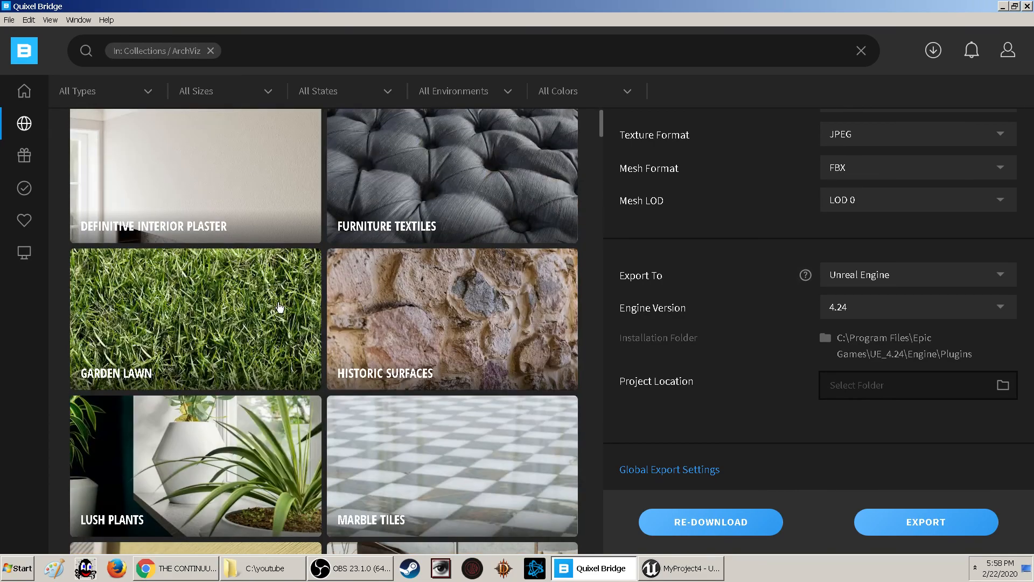
scroll(279, 307, up, 5)
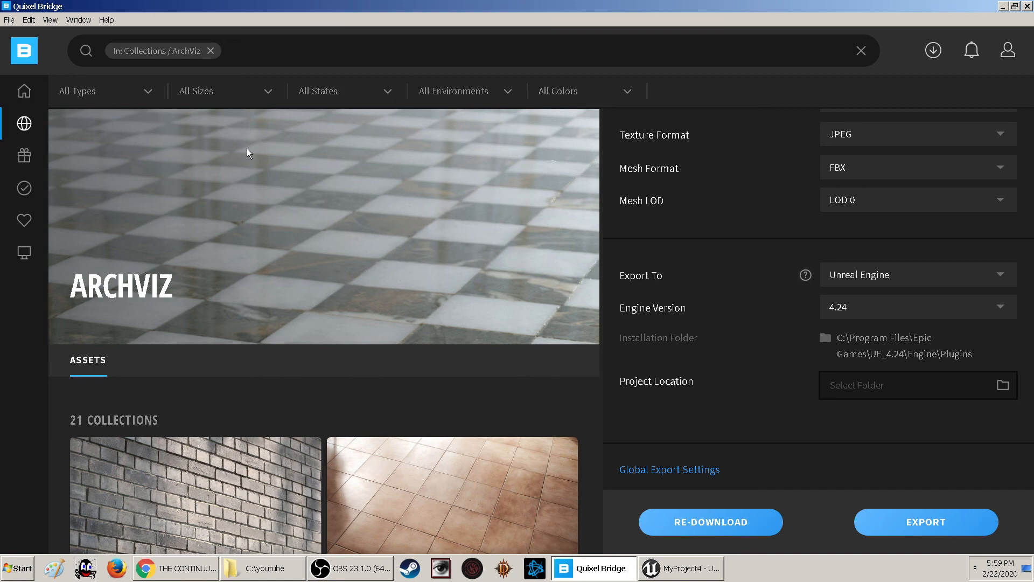
mouse_move(32, 160)
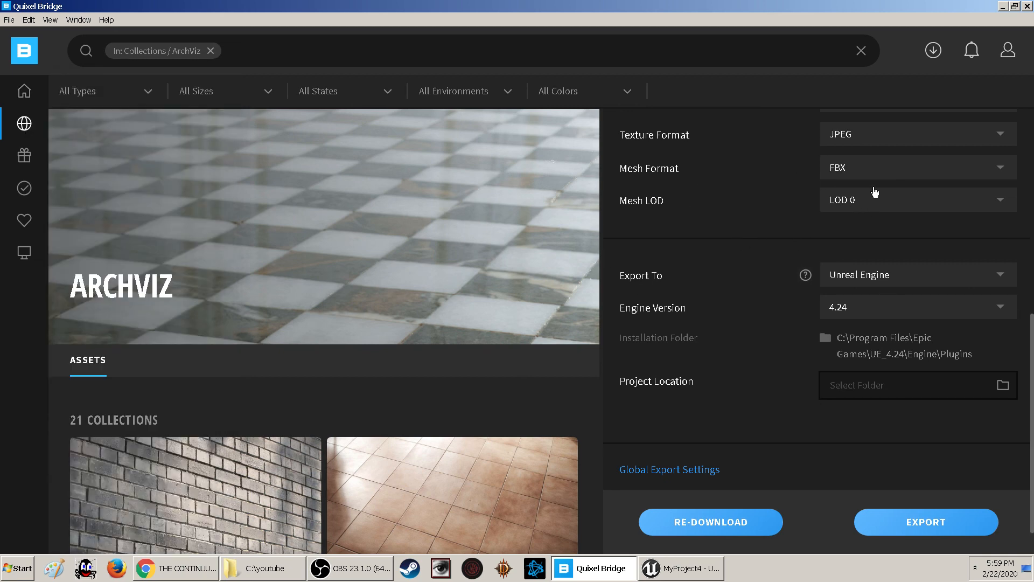
mouse_move(12, 204)
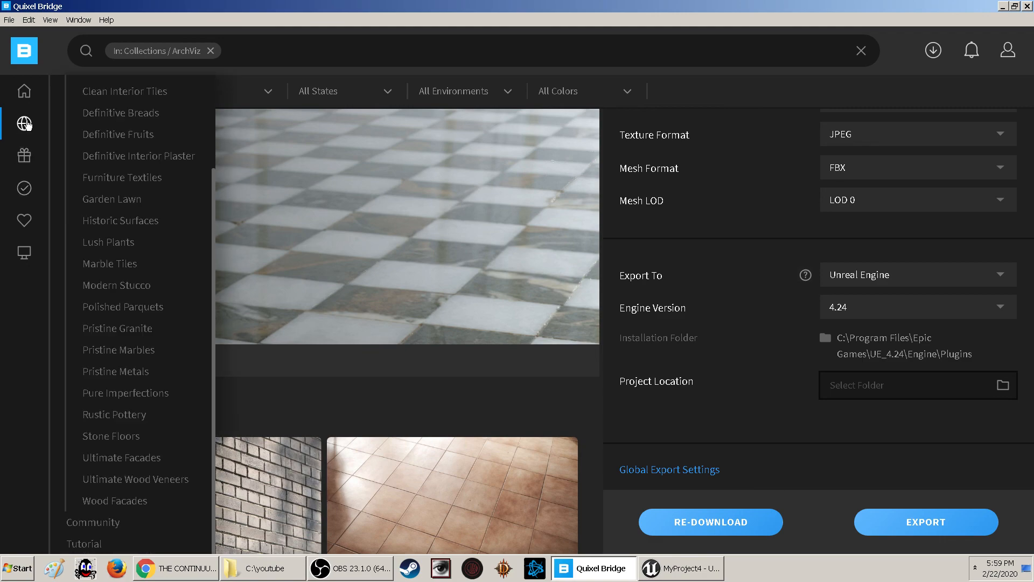
click(359, 576)
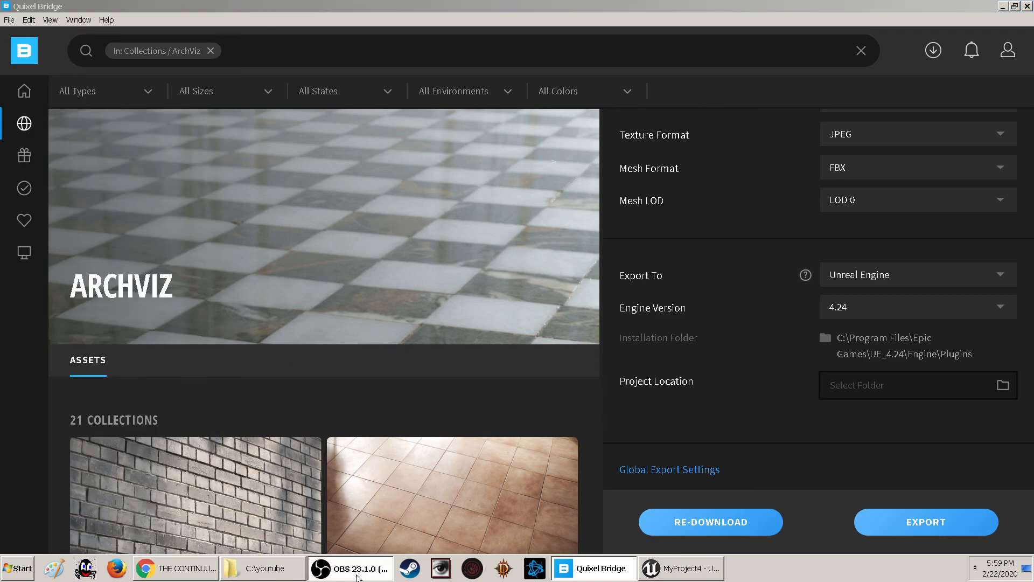